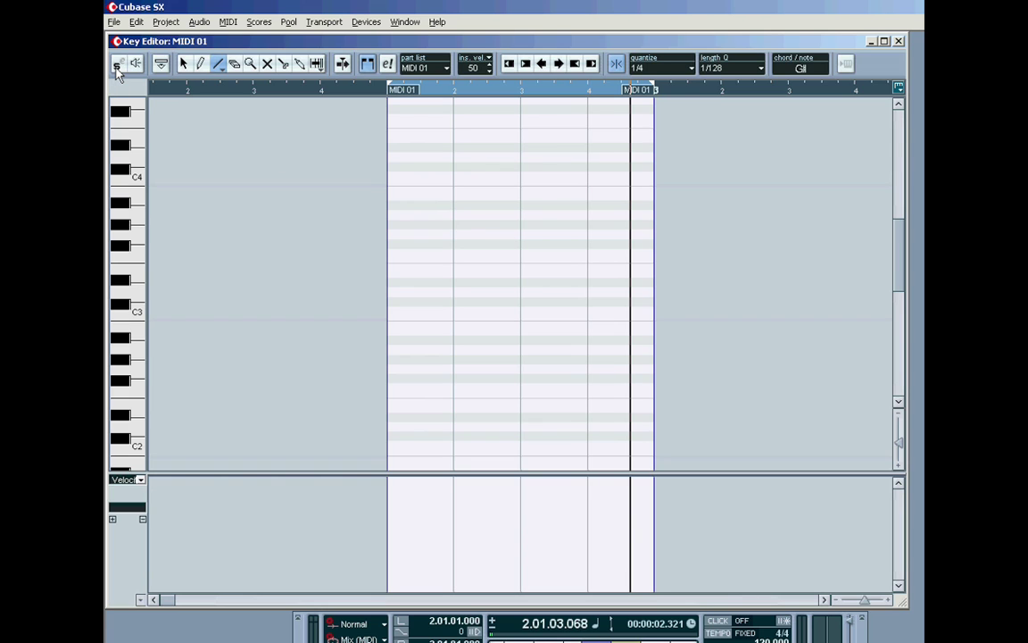
Step: Toggle Solo on and off, then zoom in horizontally on the empty MIDI 01 part
{"action": "left_click", "coordinate": [116, 65]}
{"action": "left_click", "coordinate": [114, 64]}
{"action": "left_click", "coordinate": [889, 604]}
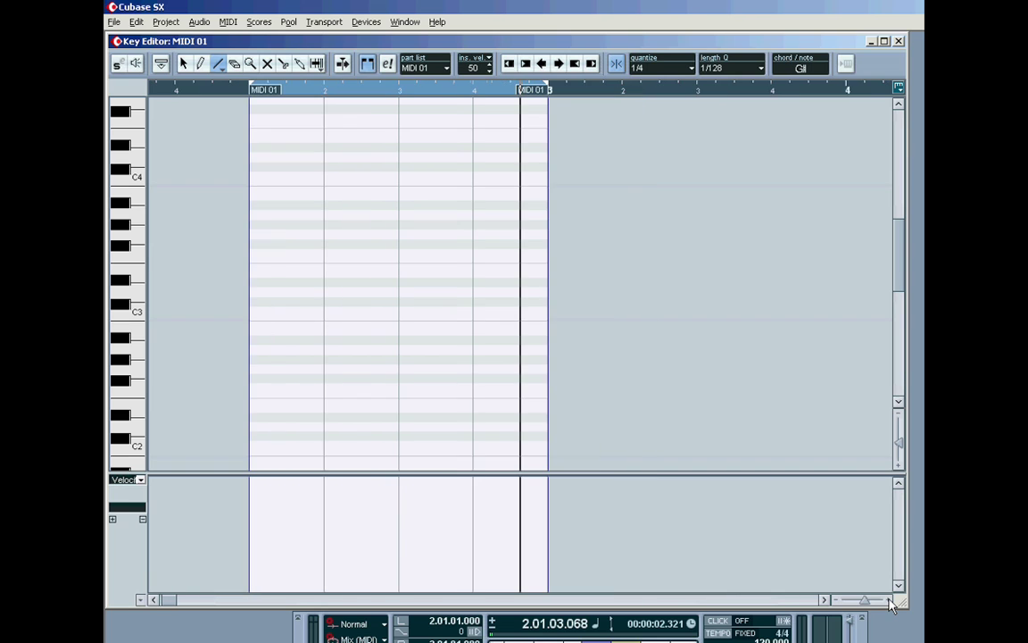
{"action": "left_click", "coordinate": [890, 604]}
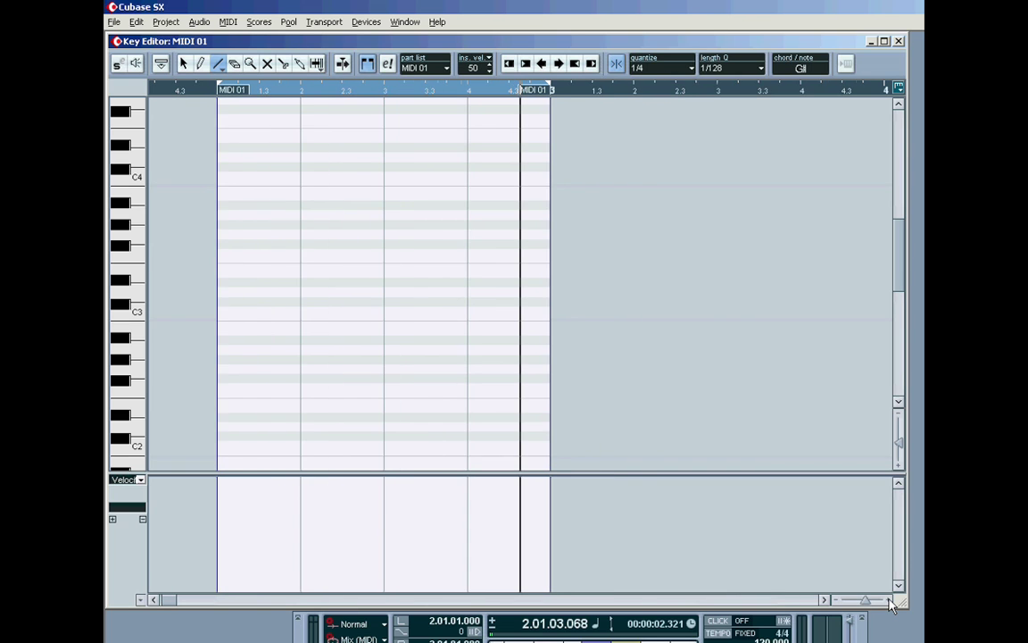
{"action": "left_click", "coordinate": [889, 603]}
{"action": "left_click", "coordinate": [370, 90]}
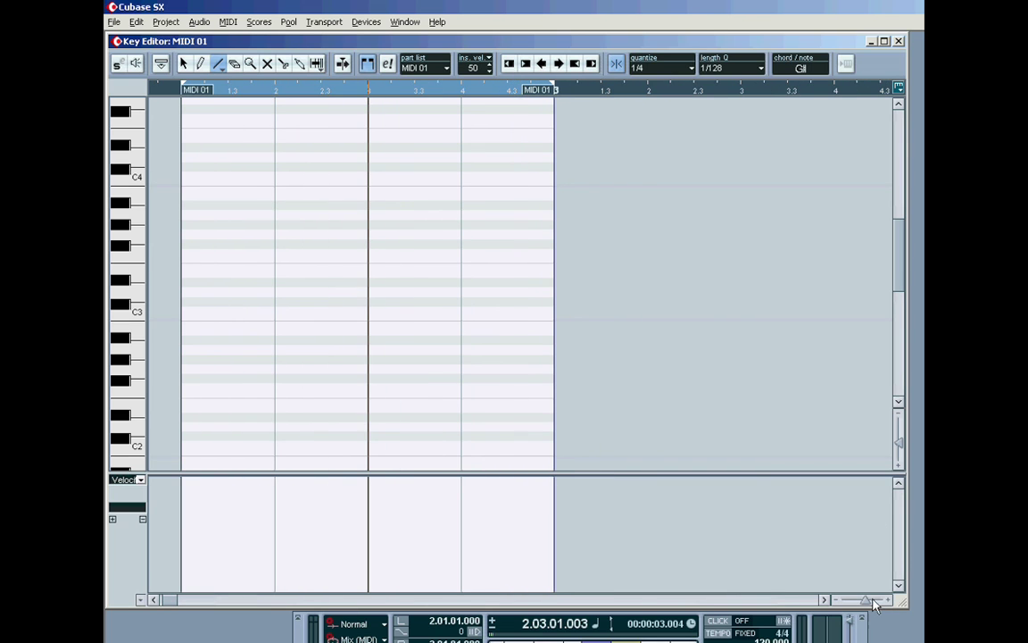
{"action": "key", "text": "h"}
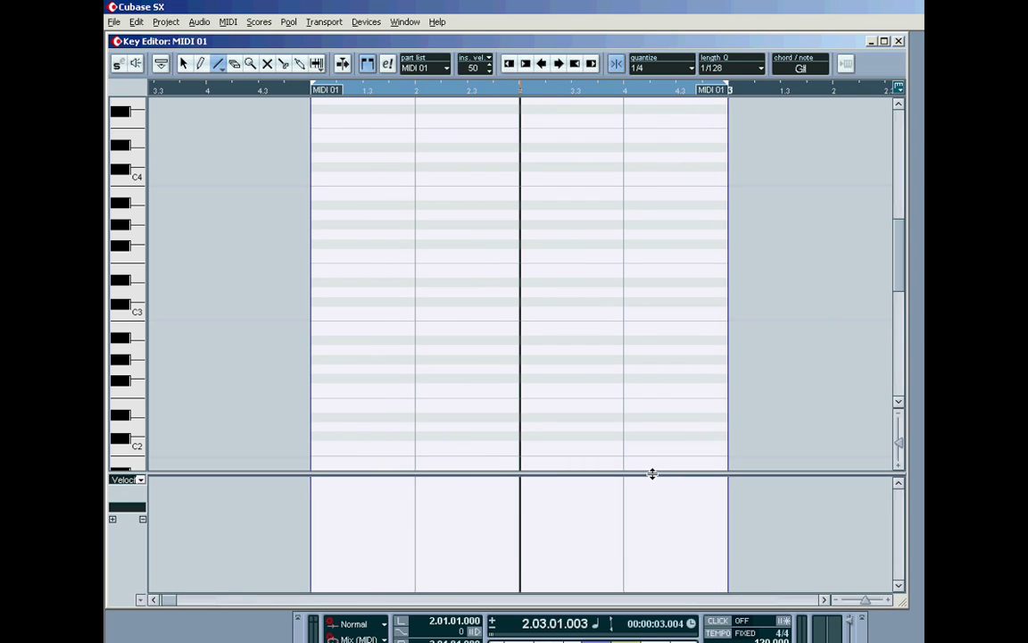
Step: Close the Key Editor and check MIDI 01's out: list in the Inspector, keeping Not Connected
{"action": "left_click", "coordinate": [899, 42]}
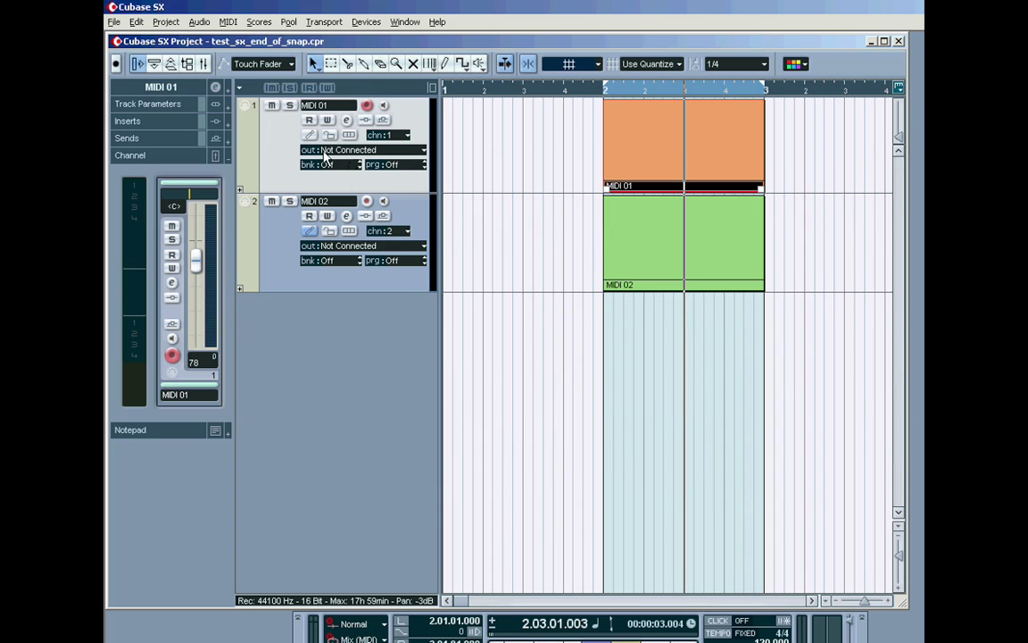
{"action": "left_click", "coordinate": [207, 87]}
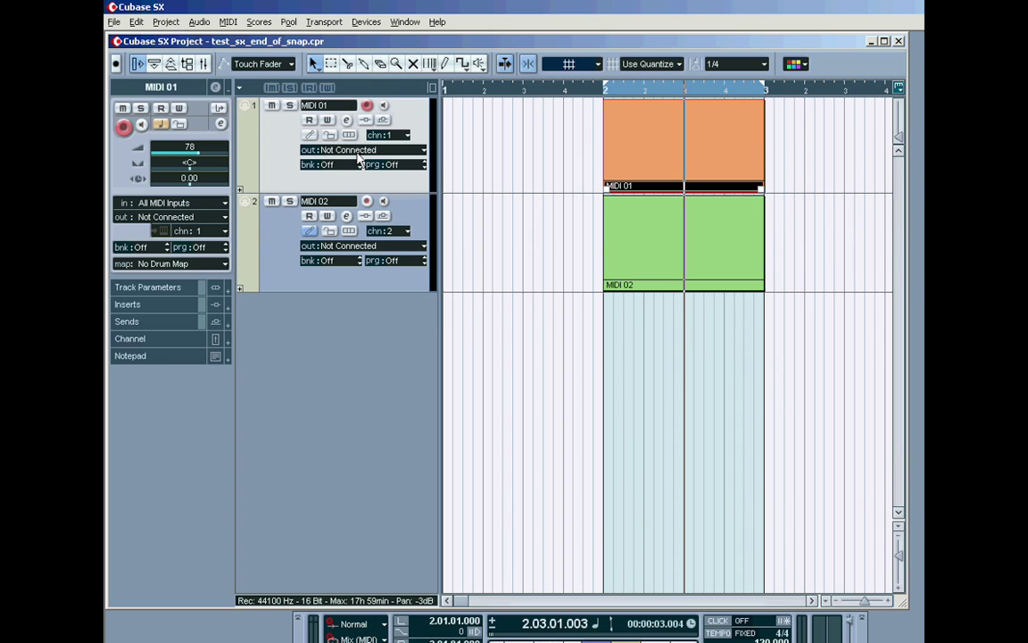
{"action": "left_click", "coordinate": [358, 156]}
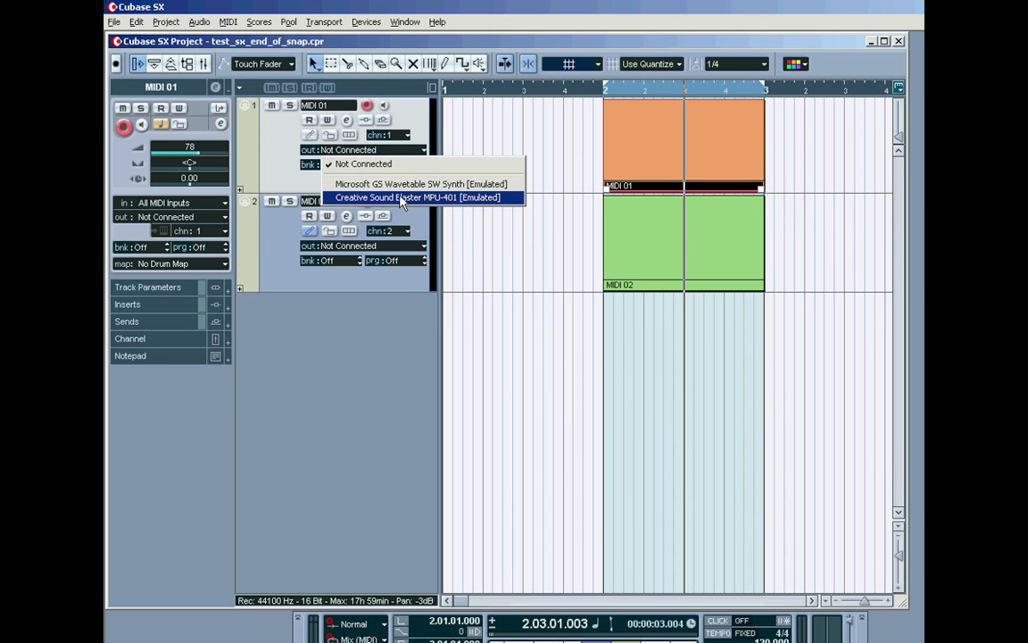
{"action": "left_click", "coordinate": [348, 165]}
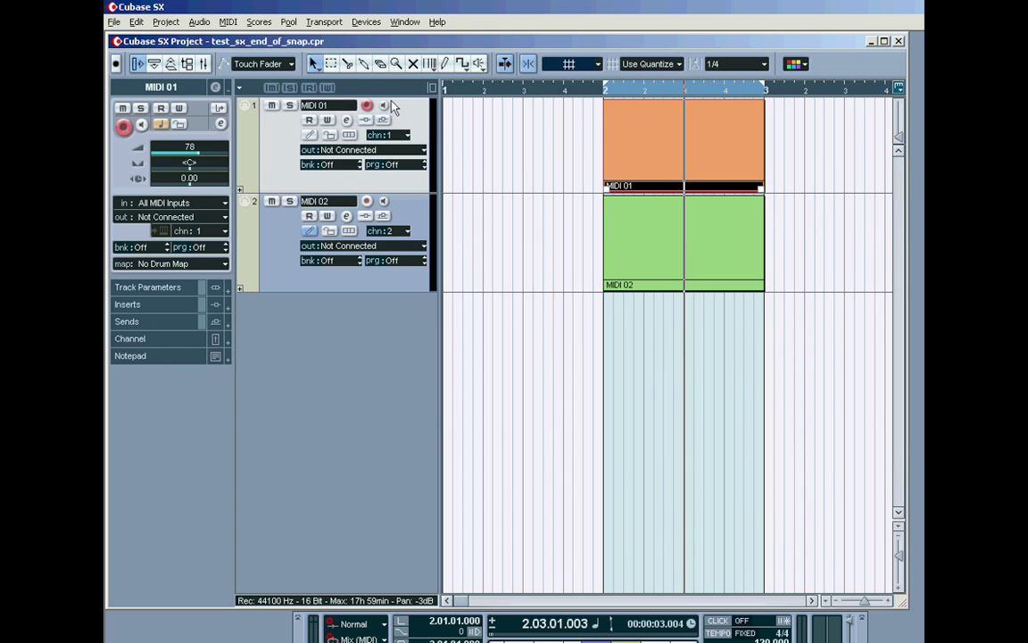
Step: Open Devices > VST Instruments and drag the empty rack below the MIDI tracks
{"action": "left_click", "coordinate": [364, 22]}
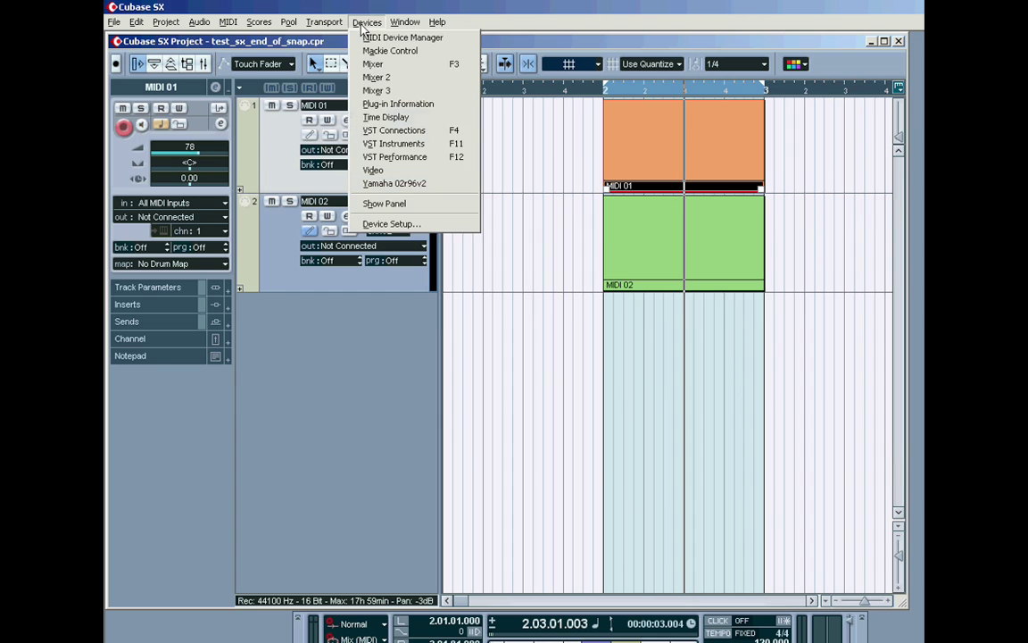
{"action": "left_click", "coordinate": [407, 146]}
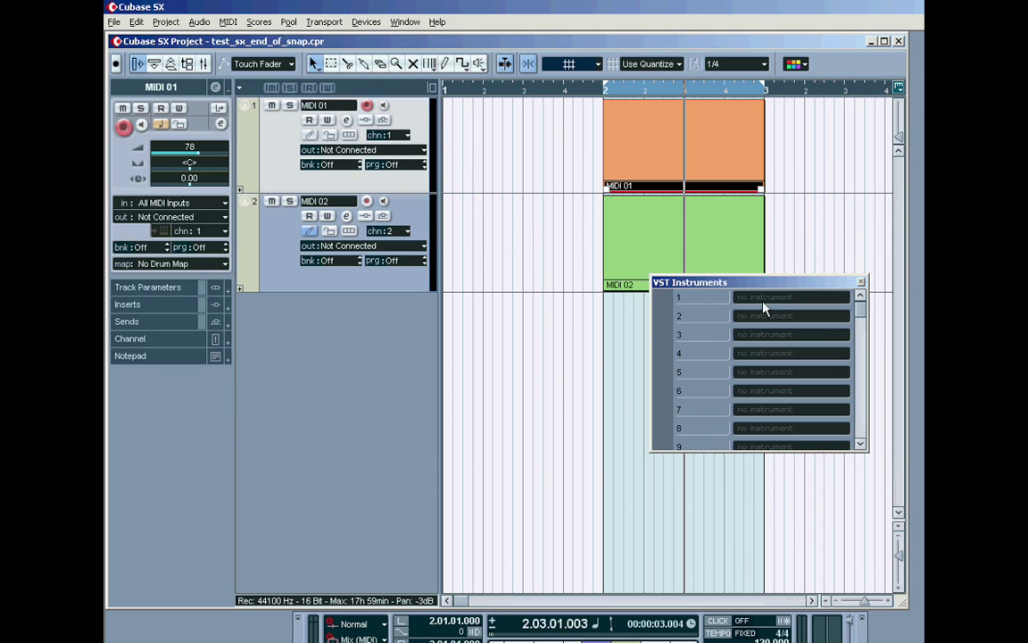
{"action": "left_click_drag", "start_coordinate": [767, 282], "coordinate": [587, 347]}
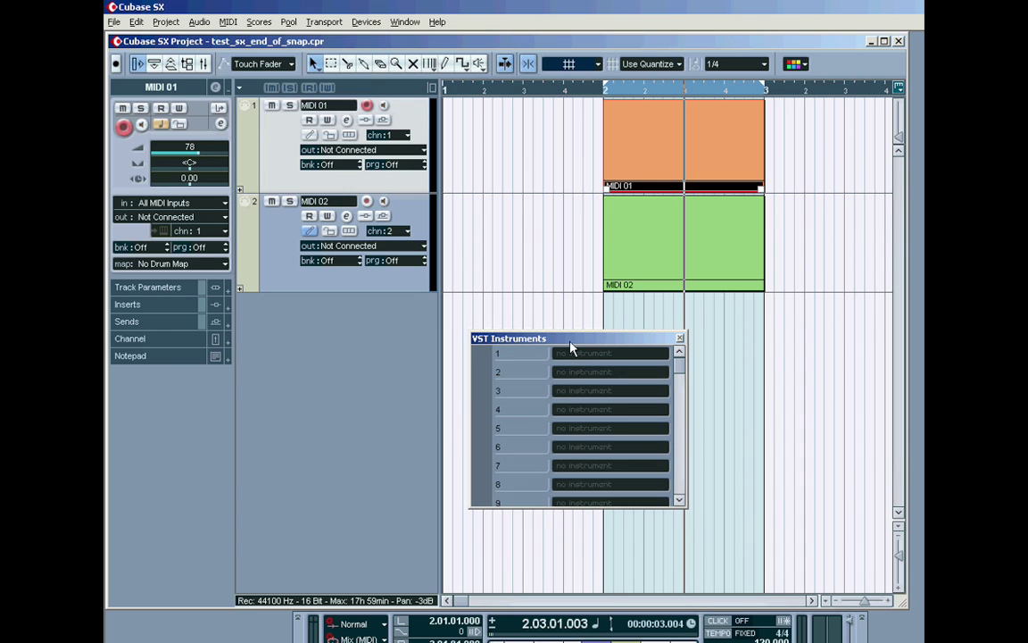
{"action": "left_click_drag", "start_coordinate": [571, 348], "coordinate": [565, 345]}
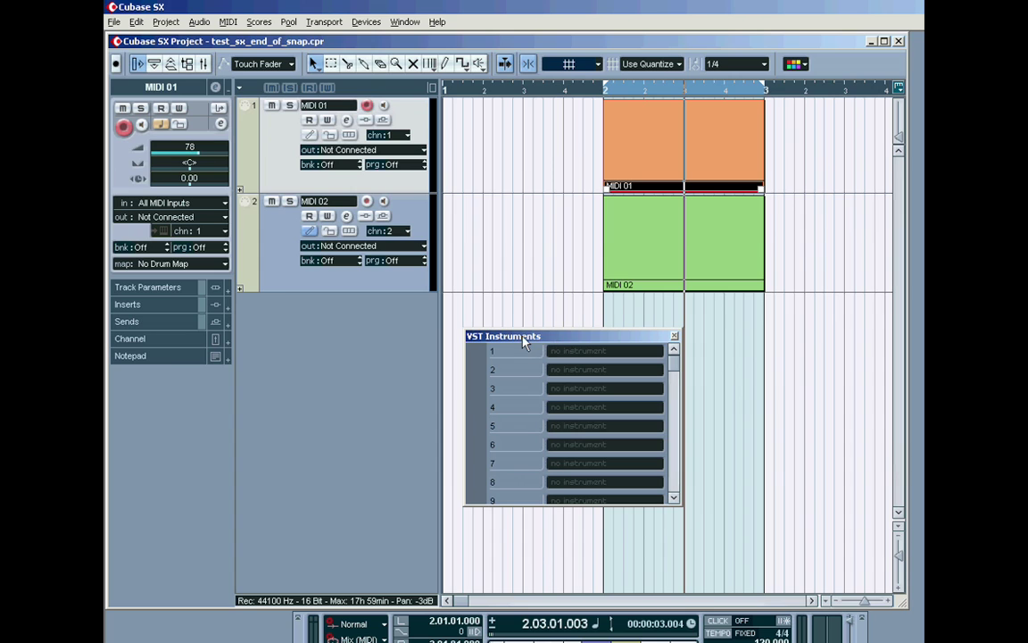
{"action": "mouse_move", "coordinate": [566, 345]}
{"action": "left_mouse_down"}
{"action": "mouse_move", "coordinate": [583, 344]}
{"action": "mouse_move", "coordinate": [572, 347]}
{"action": "left_mouse_up"}
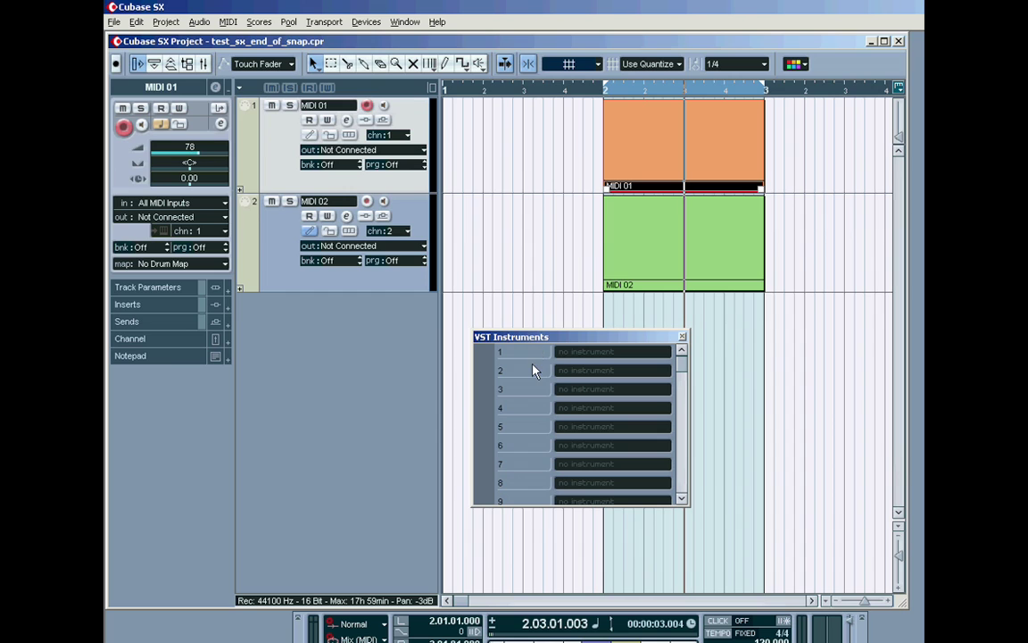
{"action": "mouse_move", "coordinate": [553, 328]}
{"action": "left_mouse_down"}
{"action": "mouse_move", "coordinate": [545, 314]}
{"action": "mouse_move", "coordinate": [558, 336]}
{"action": "left_mouse_up"}
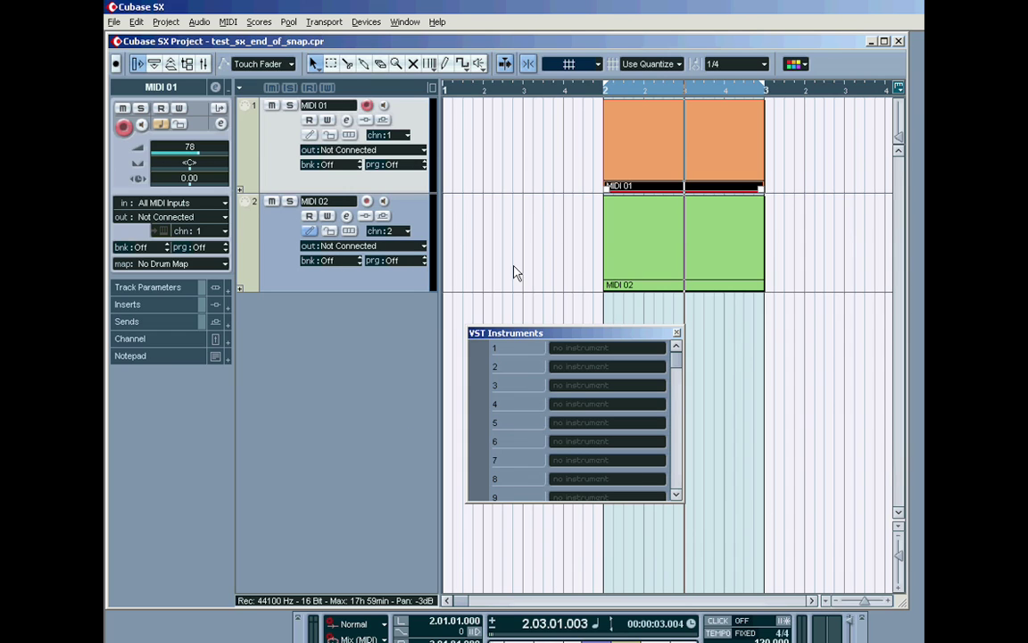
Step: Turn the rack's Always on Top option off and then back on
{"action": "right_click", "coordinate": [533, 353]}
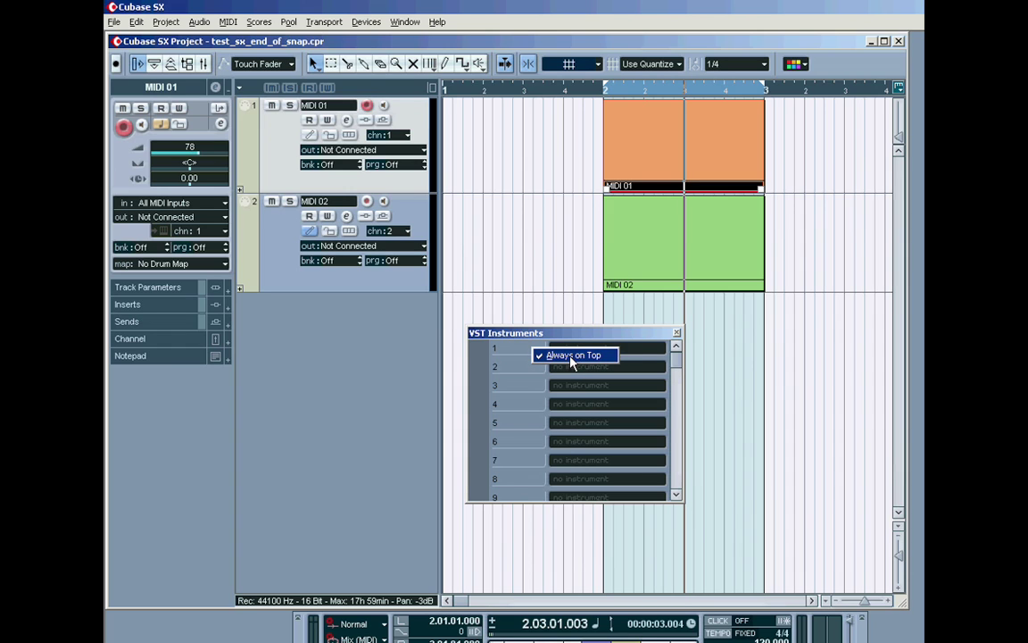
{"action": "left_click", "coordinate": [571, 357]}
{"action": "right_click", "coordinate": [533, 375]}
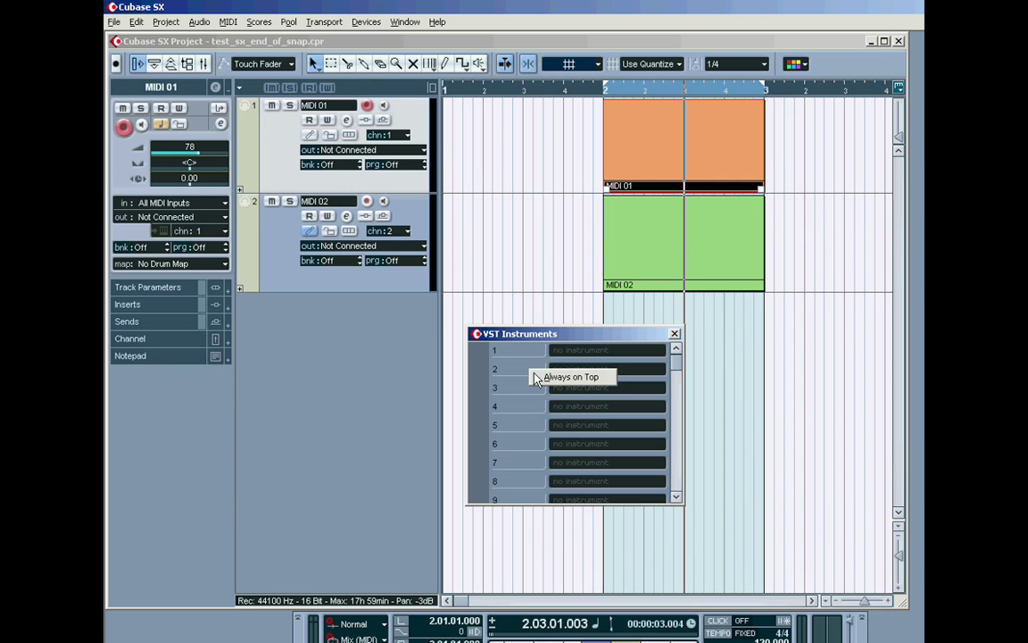
{"action": "left_click", "coordinate": [571, 378]}
{"action": "right_click", "coordinate": [527, 375]}
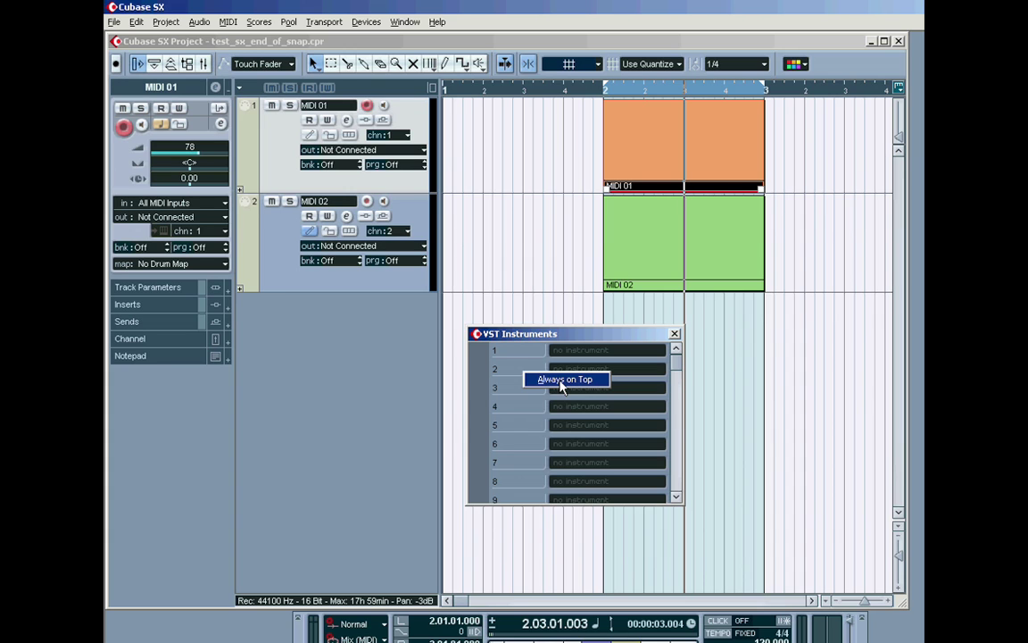
{"action": "left_click", "coordinate": [563, 380]}
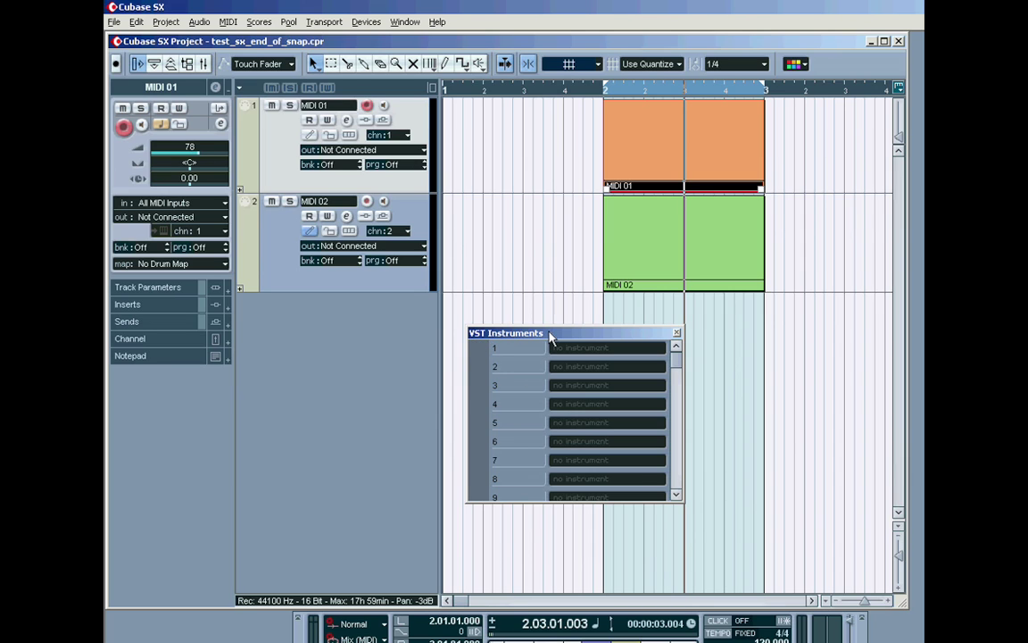
Step: Drag the VST Instruments rack into its final spot below the tracks
{"action": "left_click_drag", "start_coordinate": [550, 333], "coordinate": [429, 340]}
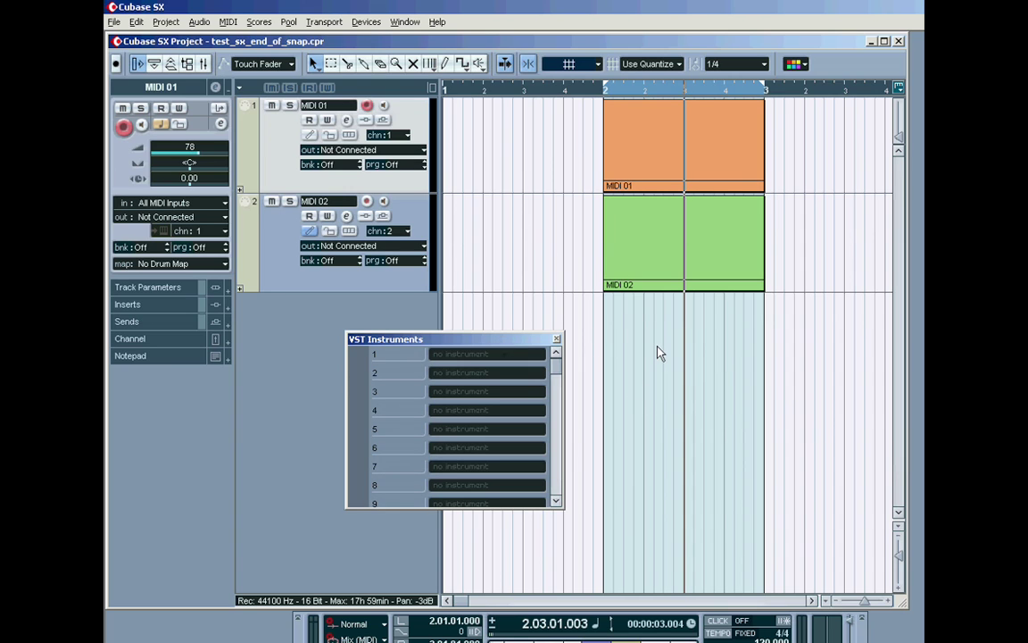
{"action": "left_click_drag", "start_coordinate": [429, 344], "coordinate": [599, 350]}
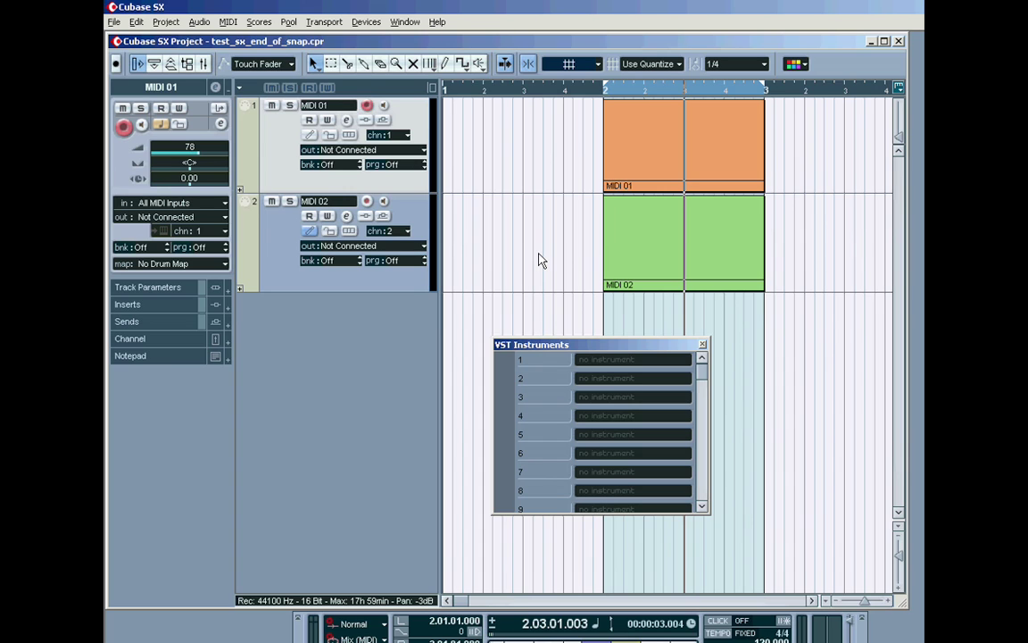
{"action": "left_click_drag", "start_coordinate": [595, 345], "coordinate": [584, 354]}
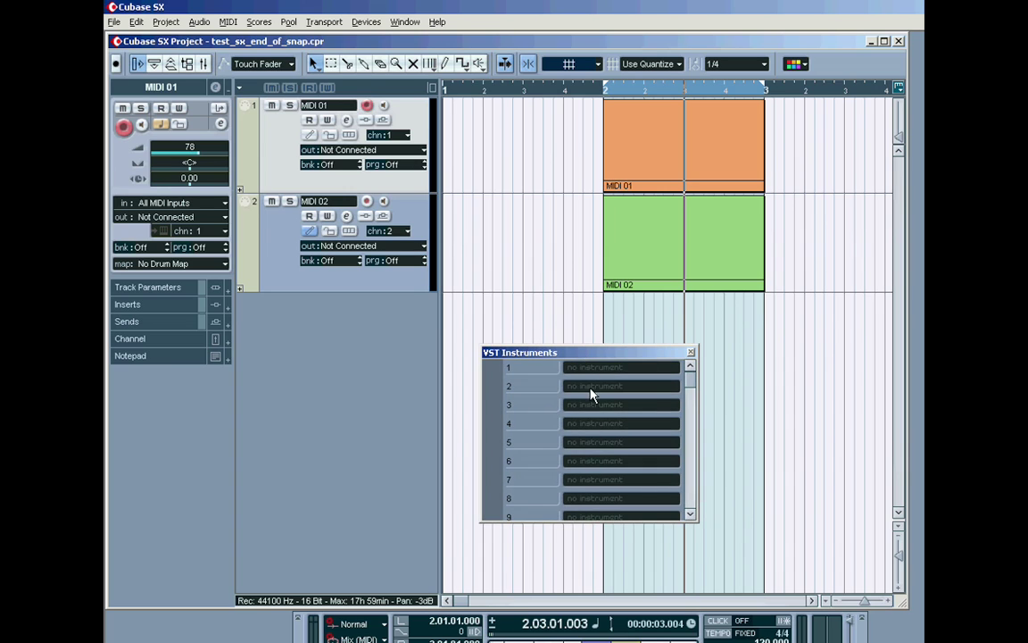
Step: Load the Monologue synth into slot 1 of the VST Instruments rack
{"action": "left_click", "coordinate": [604, 386]}
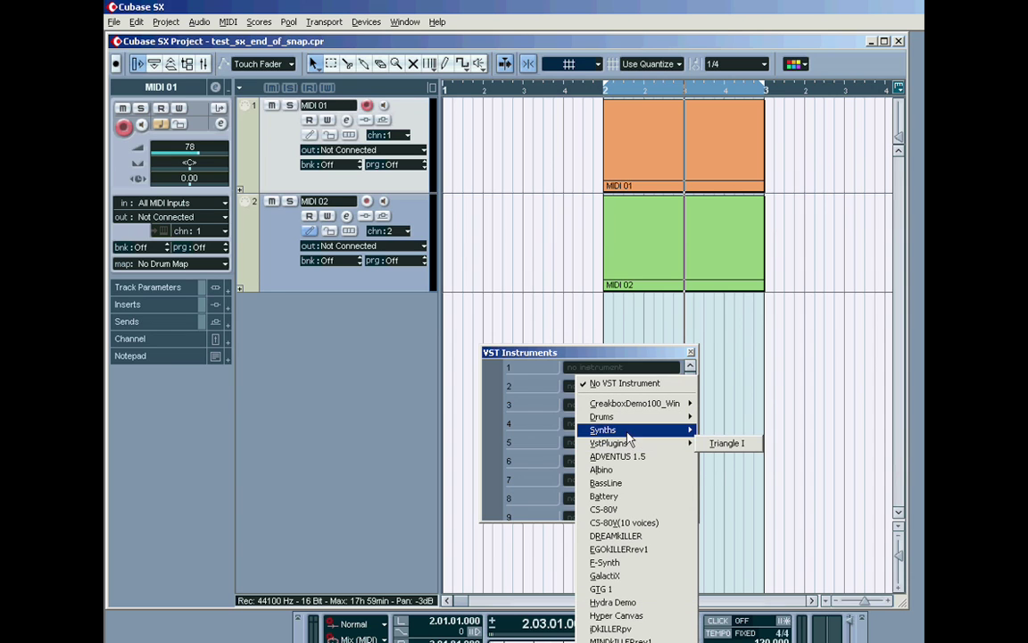
{"action": "mouse_move", "coordinate": [656, 431]}
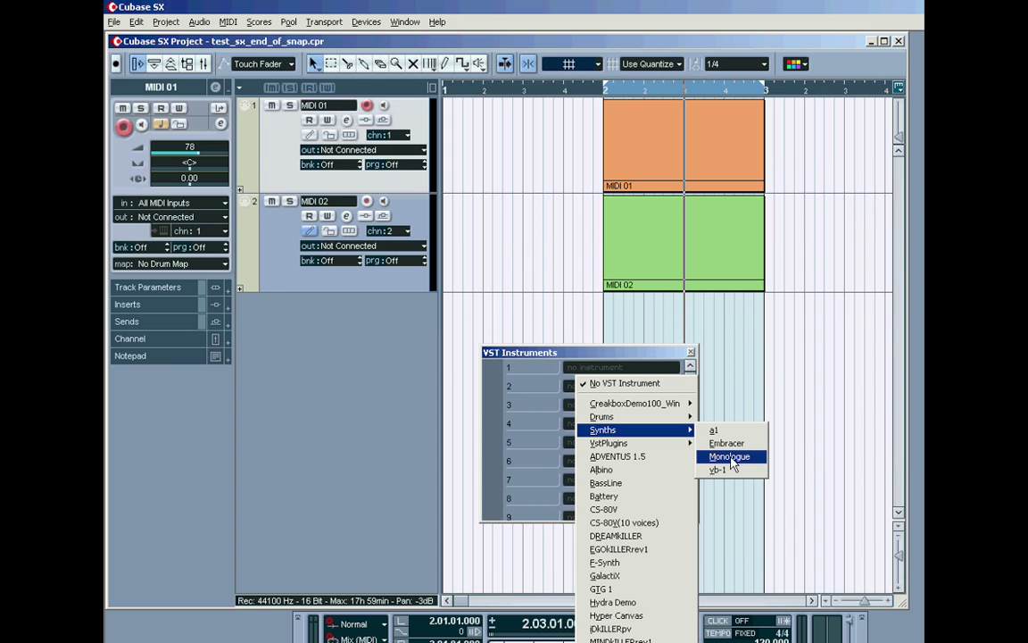
{"action": "left_click", "coordinate": [730, 457]}
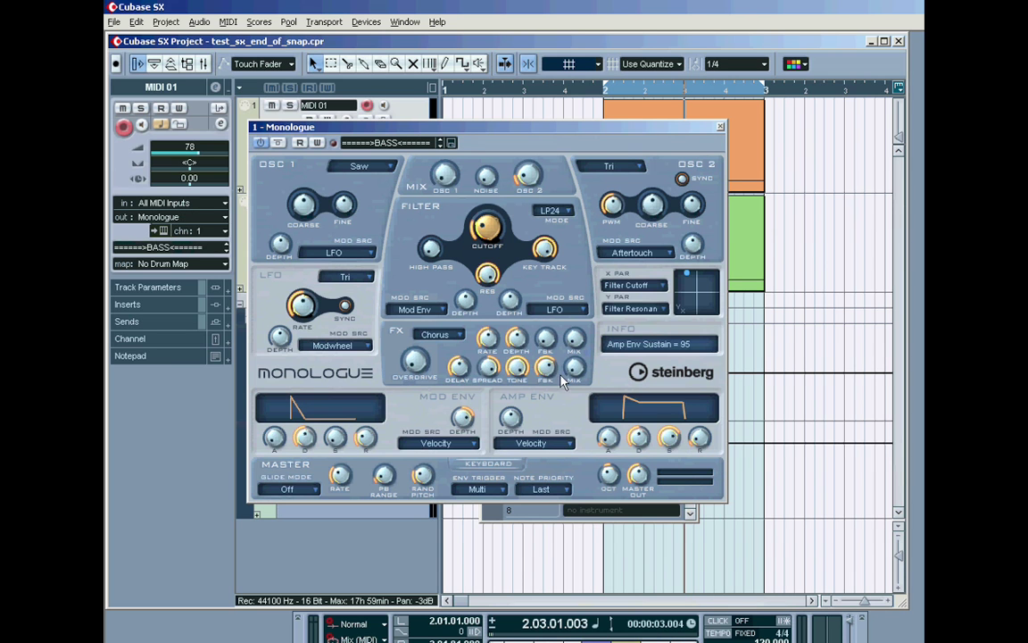
{"action": "left_click_drag", "start_coordinate": [552, 130], "coordinate": [549, 139]}
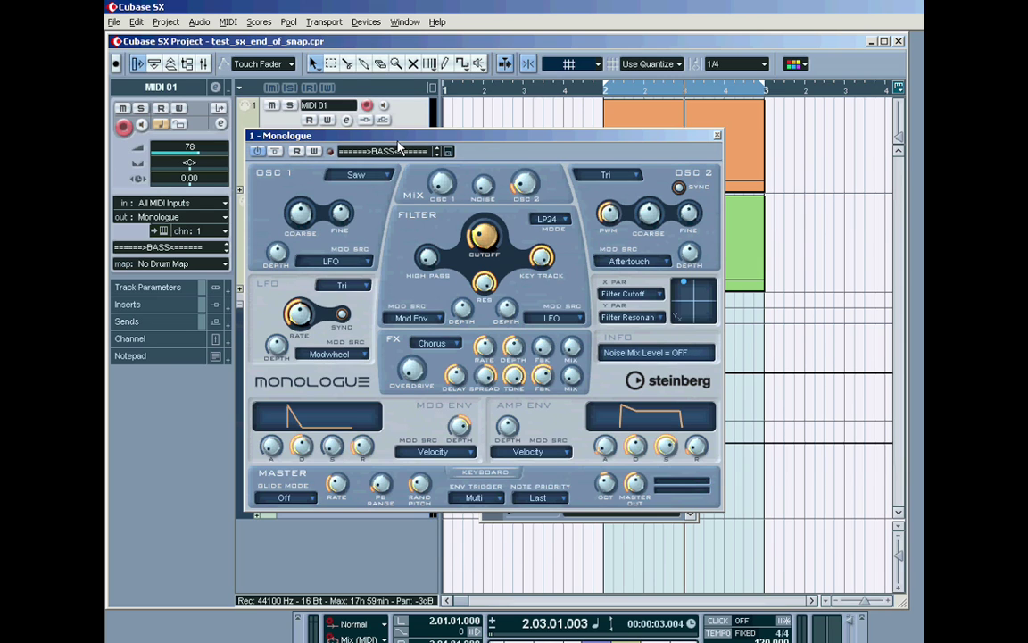
Step: Select the Acid Bass preset in Monologue's preset list
{"action": "left_click", "coordinate": [398, 151]}
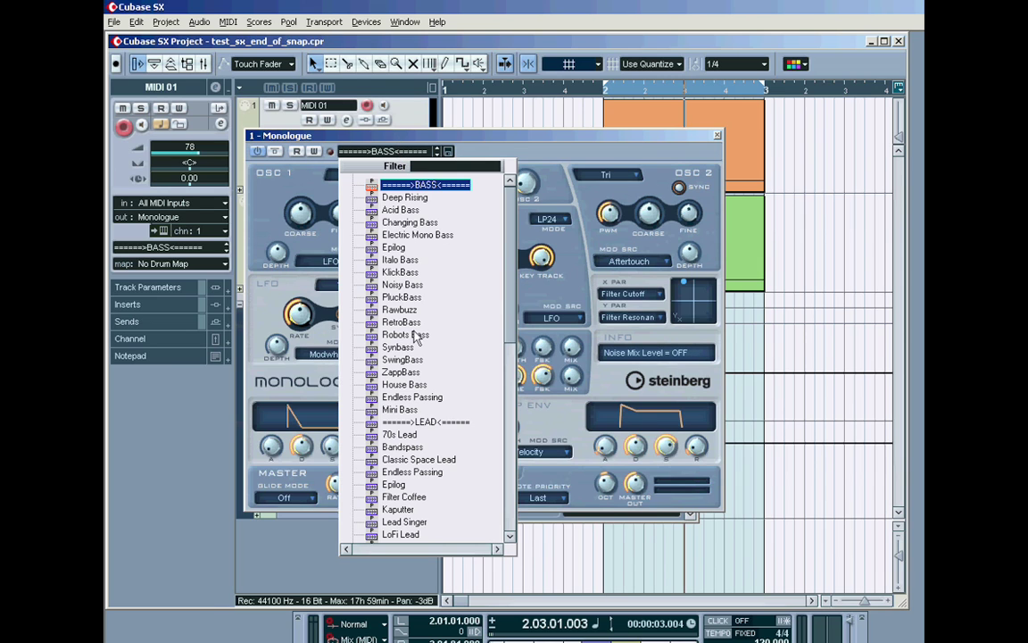
{"action": "left_click", "coordinate": [400, 210]}
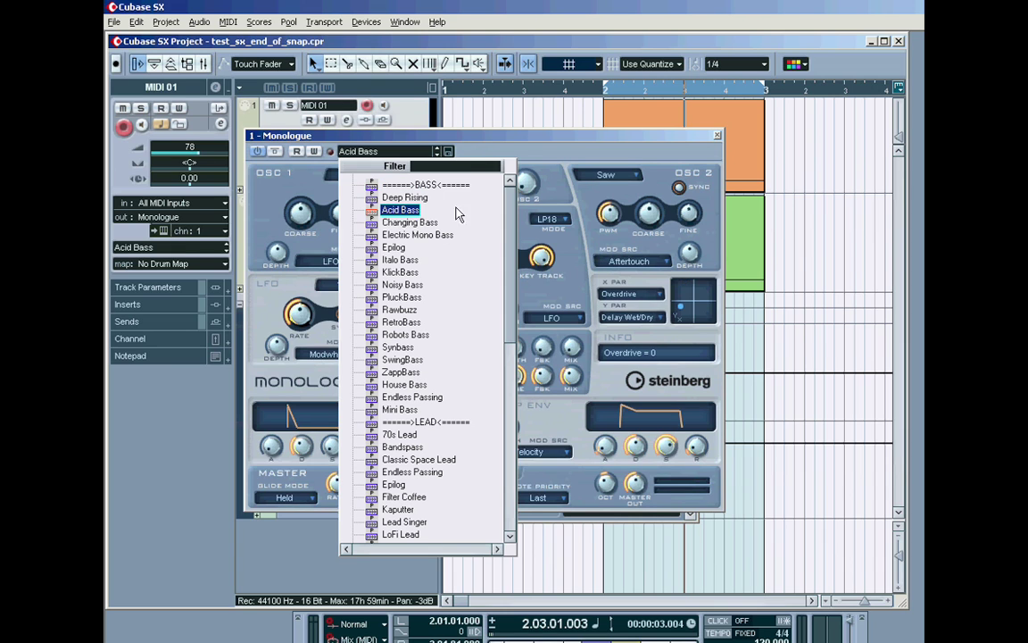
{"action": "left_click", "coordinate": [469, 132]}
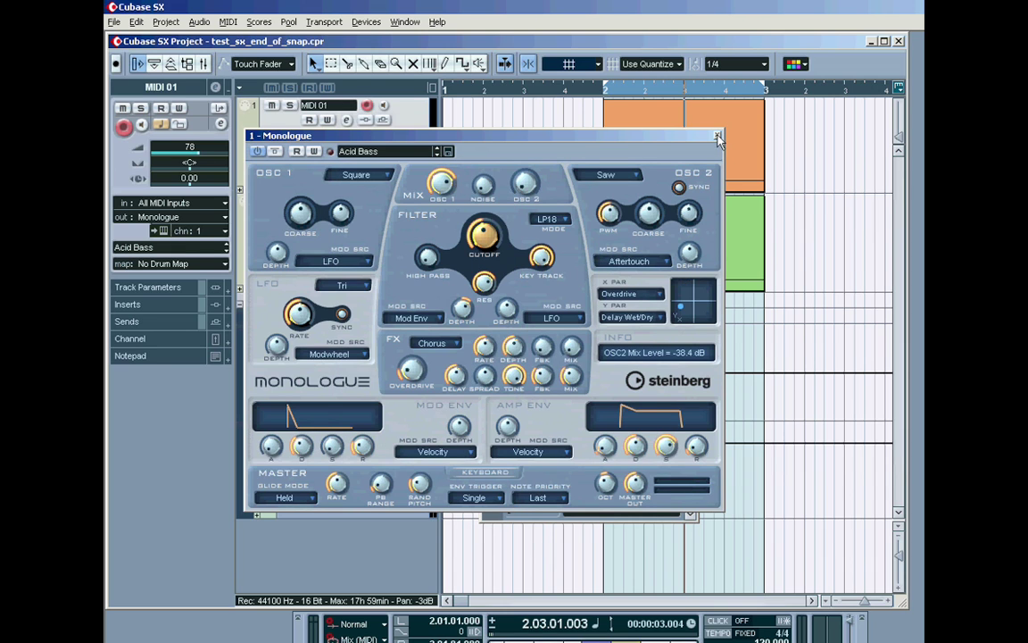
{"action": "left_click_drag", "start_coordinate": [547, 136], "coordinate": [560, 159]}
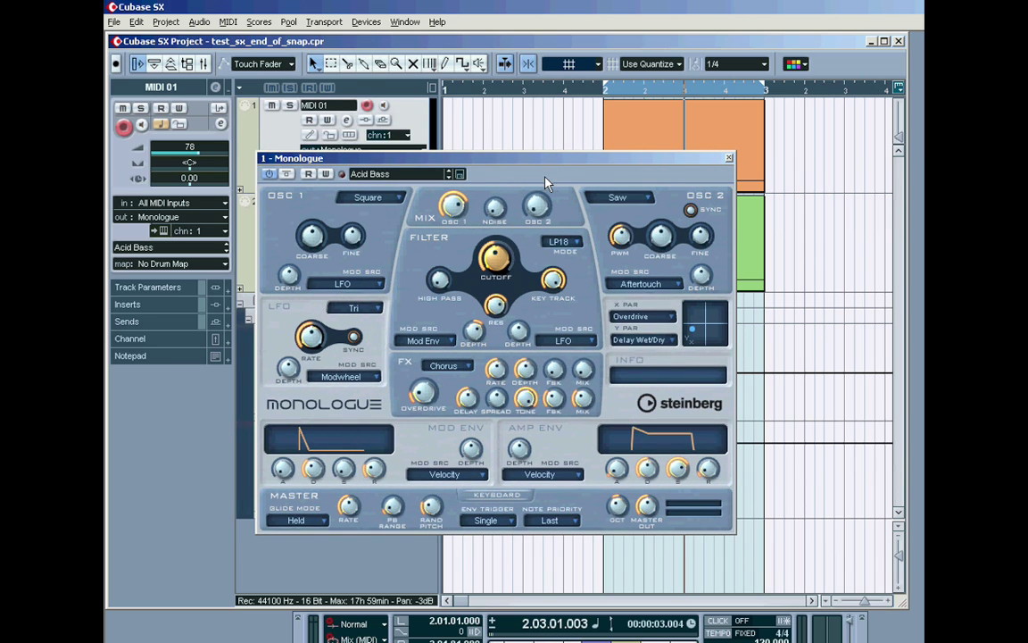
Step: Close the Monologue editor and shift the VST Instruments rack slightly left
{"action": "right_click", "coordinate": [577, 168]}
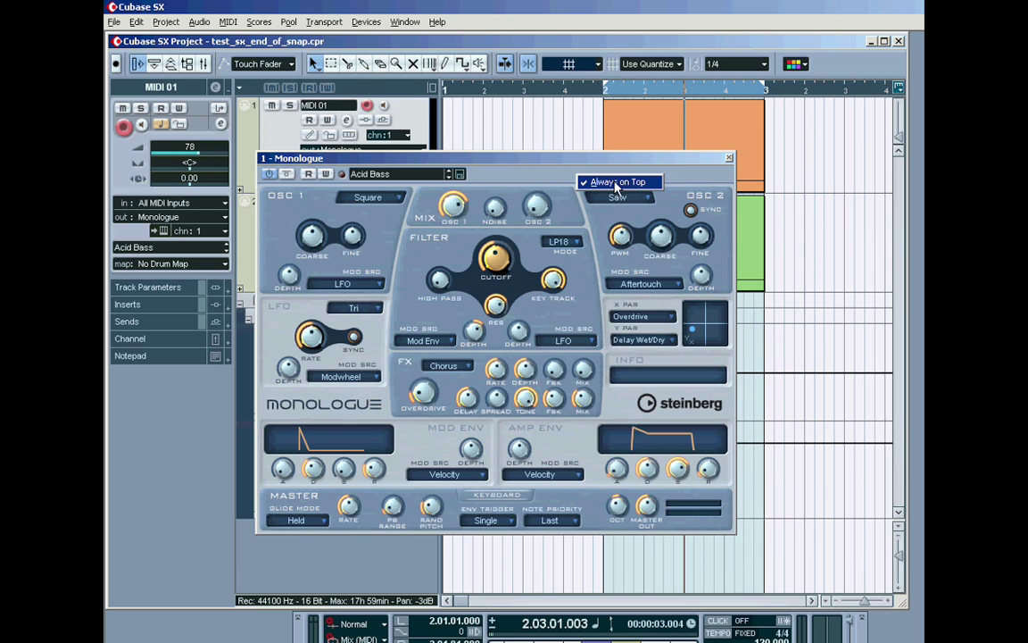
{"action": "left_click", "coordinate": [687, 168]}
{"action": "left_click", "coordinate": [729, 158]}
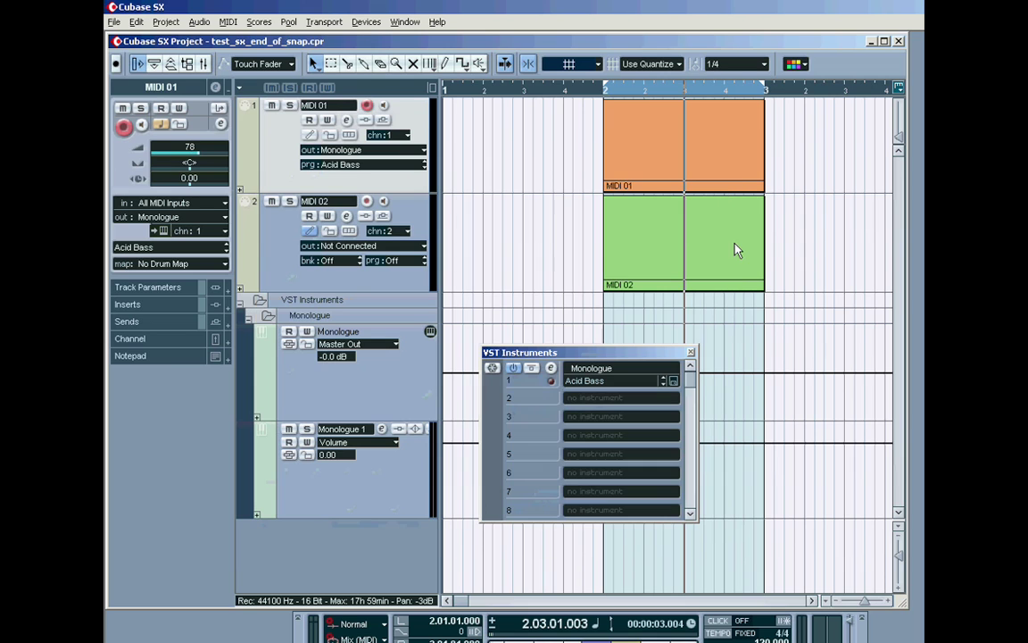
{"action": "left_click_drag", "start_coordinate": [615, 357], "coordinate": [587, 361]}
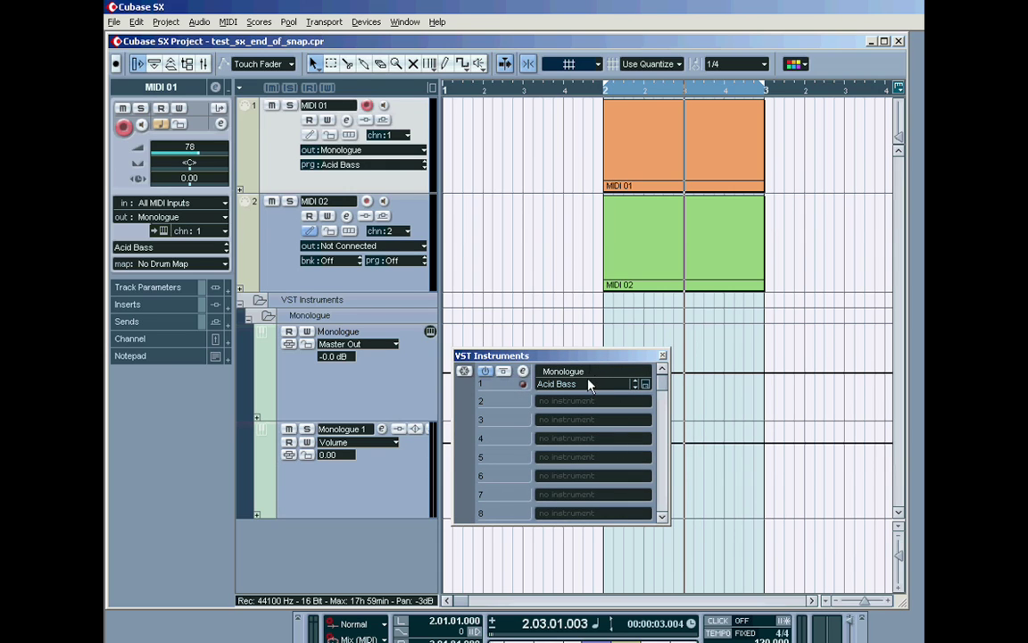
Step: Close the VST Instruments rack and collapse the VST Instruments folder track
{"action": "left_click", "coordinate": [662, 356]}
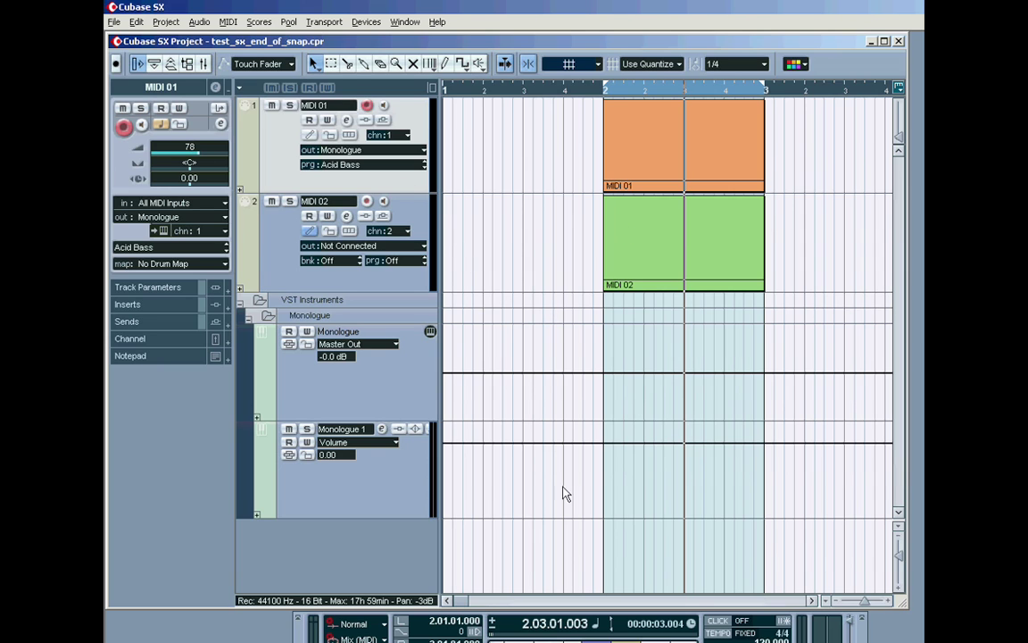
{"action": "left_click", "coordinate": [279, 302]}
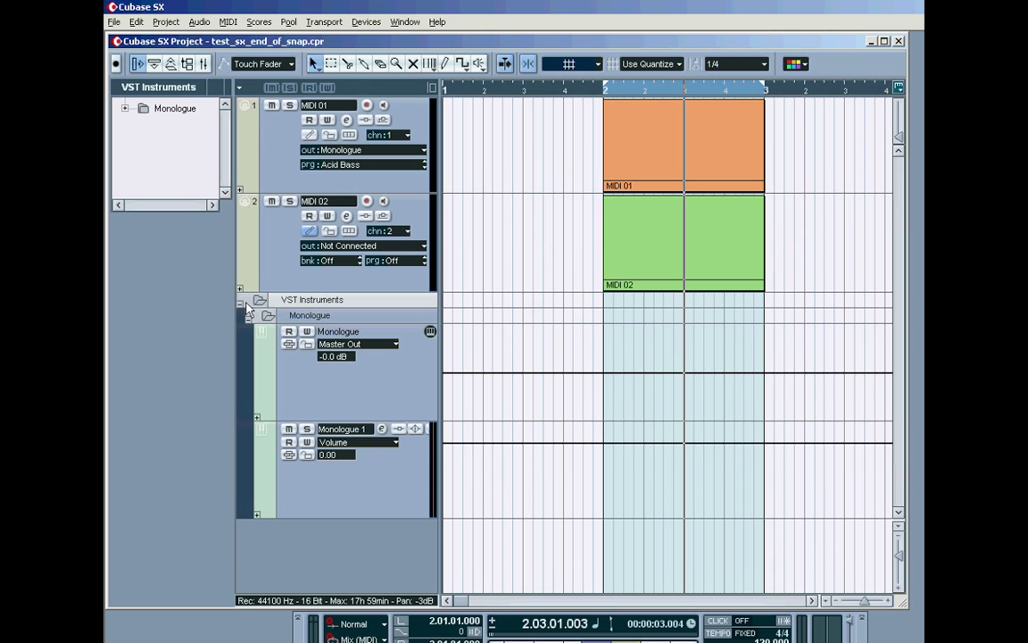
{"action": "left_click", "coordinate": [304, 319]}
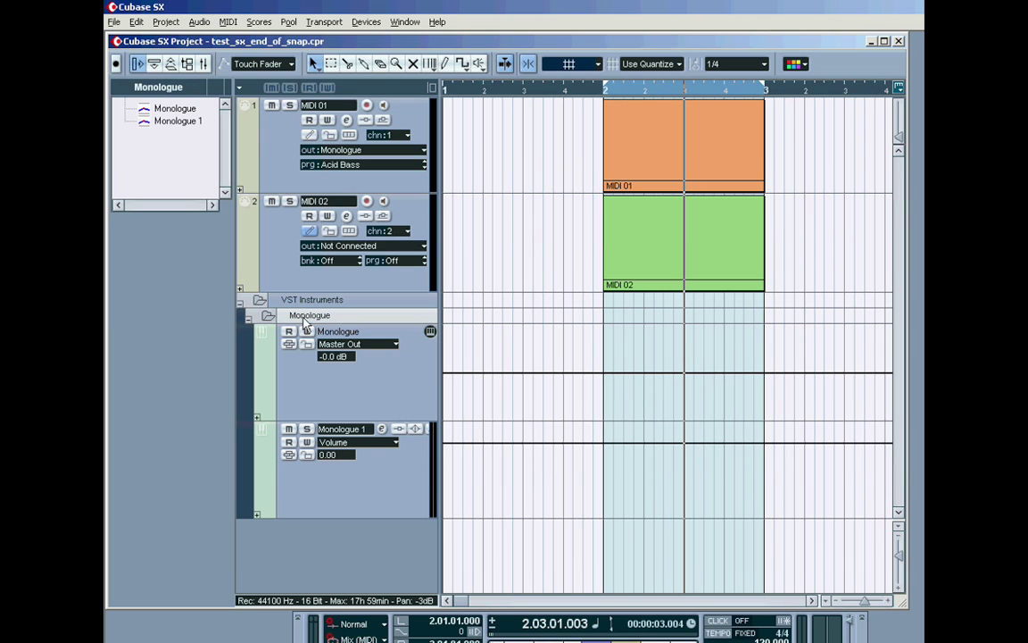
{"action": "left_click", "coordinate": [239, 304]}
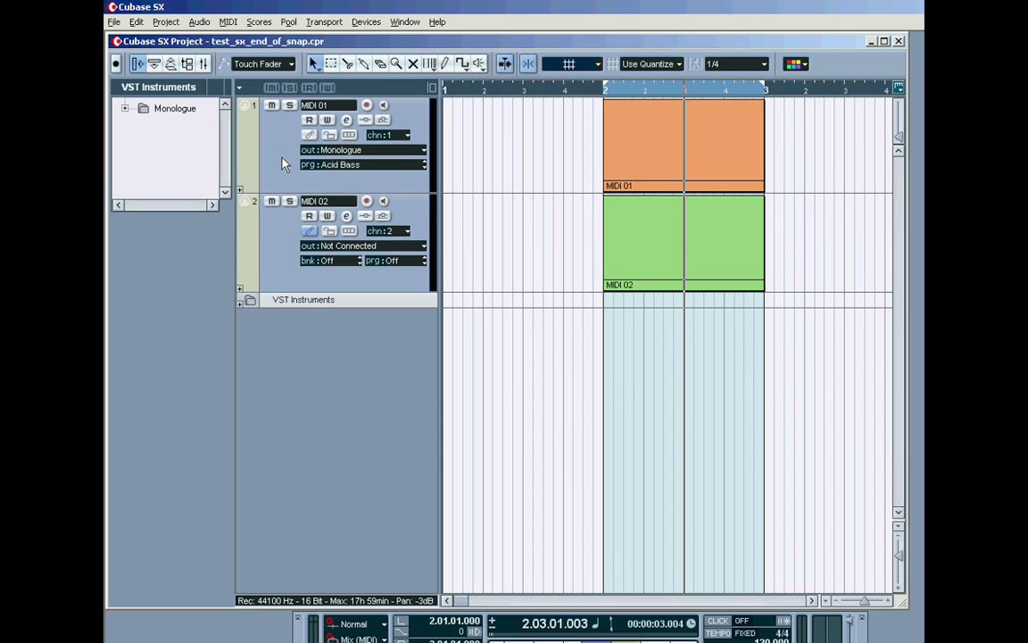
Step: Expand the VST Instruments folder and select the Monologue and Monologue 1 tracks
{"action": "left_click", "coordinate": [239, 304]}
{"action": "left_click", "coordinate": [310, 321]}
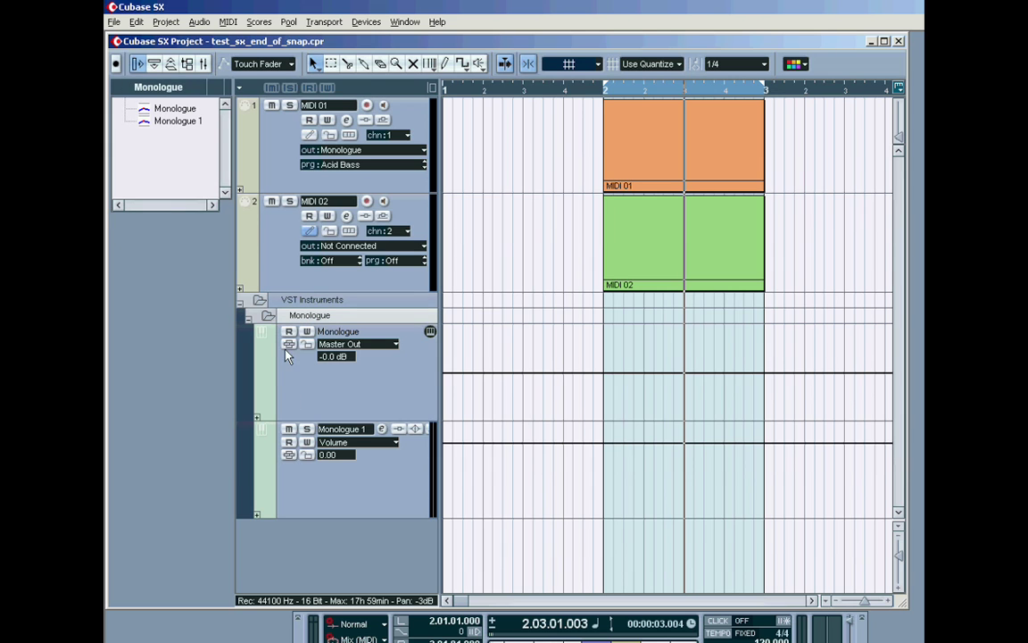
{"action": "left_click", "coordinate": [267, 365]}
{"action": "left_click", "coordinate": [298, 427]}
{"action": "left_click", "coordinate": [283, 356]}
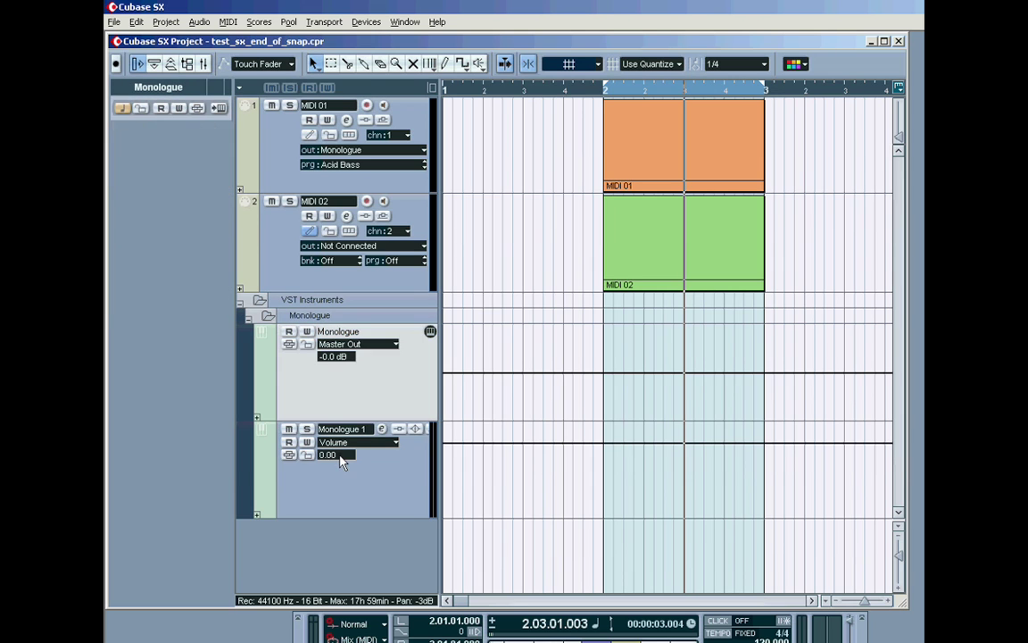
{"action": "left_click", "coordinate": [340, 468]}
{"action": "left_click", "coordinate": [328, 390]}
{"action": "left_click", "coordinate": [297, 381]}
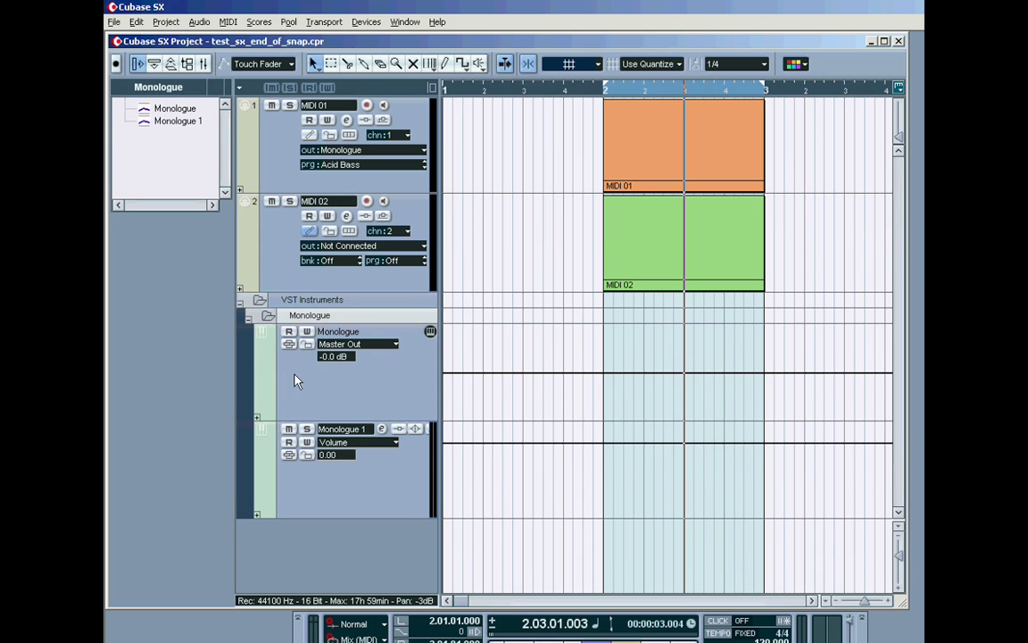
Step: Collapse and re-expand the Monologue folder, then show and hide the Bypass and Mute lanes
{"action": "left_click", "coordinate": [249, 319]}
{"action": "left_click", "coordinate": [249, 320]}
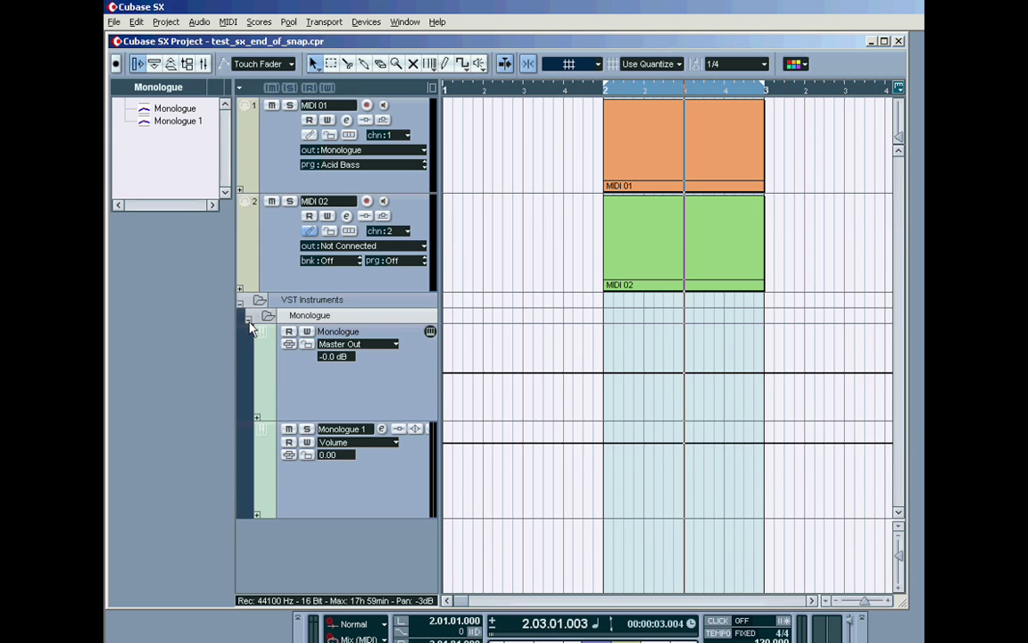
{"action": "left_click", "coordinate": [257, 418]}
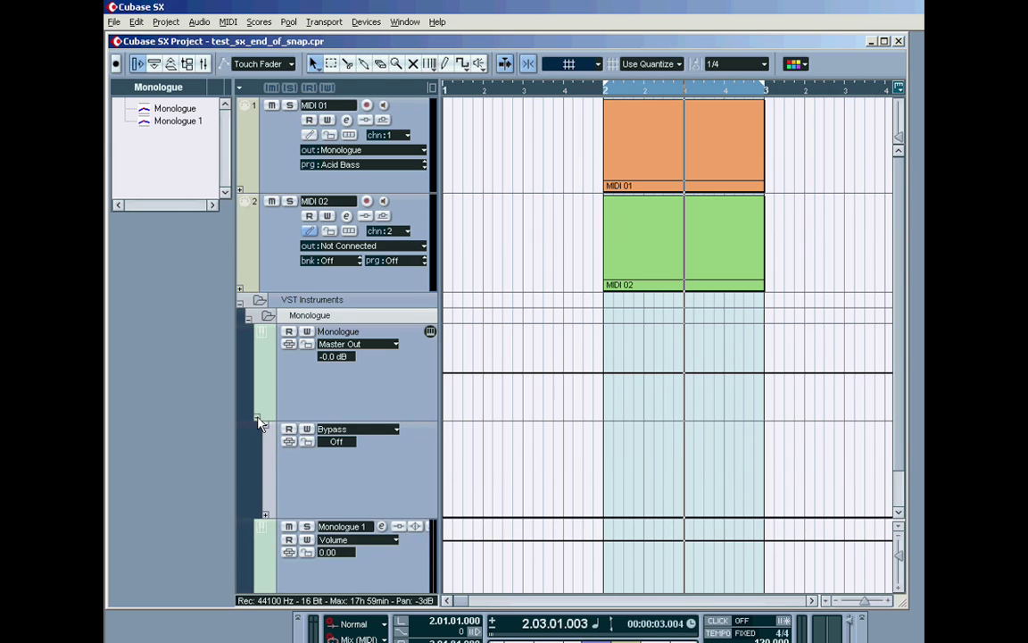
{"action": "left_click", "coordinate": [257, 418]}
{"action": "left_click", "coordinate": [257, 516]}
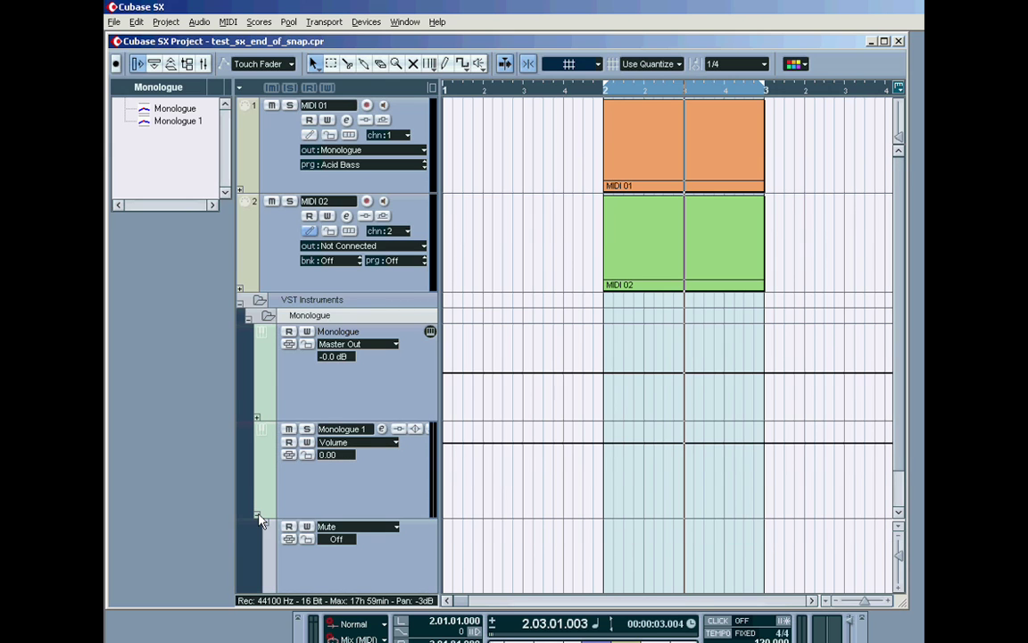
{"action": "left_click", "coordinate": [257, 516]}
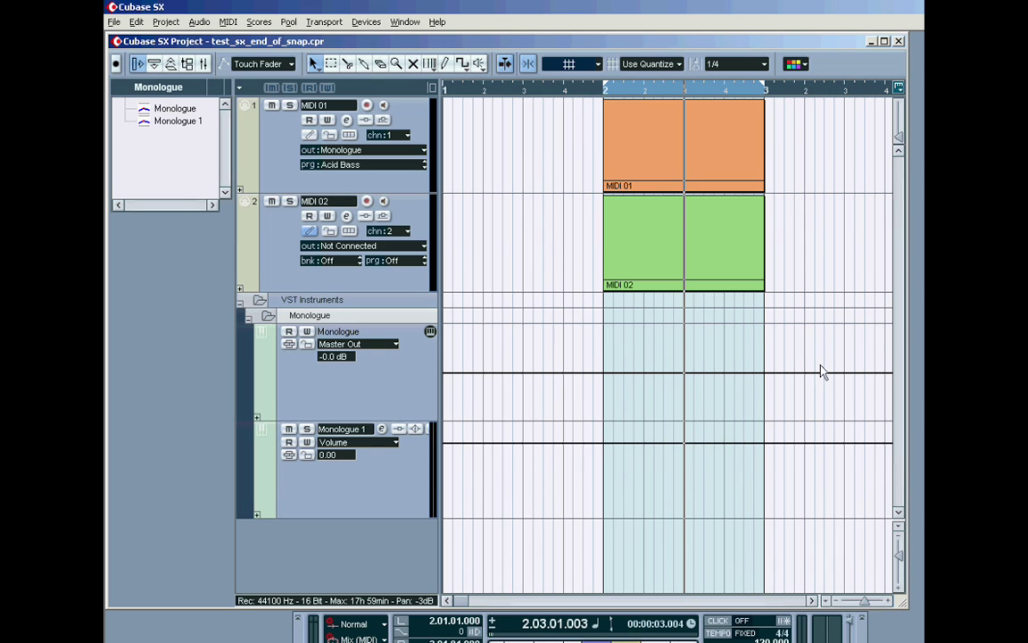
Step: Draw a volume dip on Monologue's automation, then select and erase its three points
{"action": "left_click", "coordinate": [299, 381]}
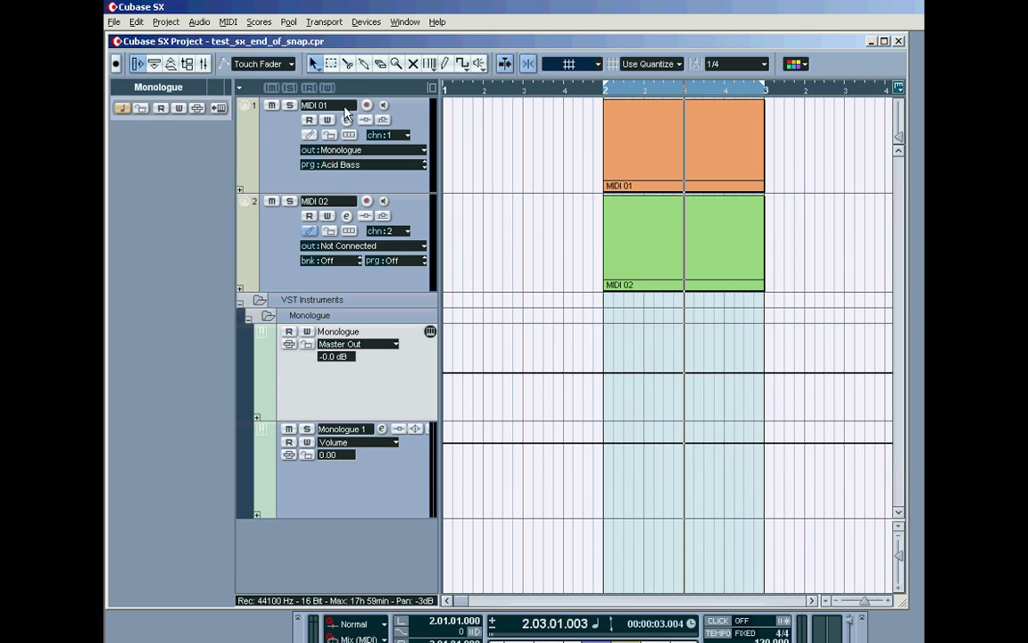
{"action": "key", "text": "8"}
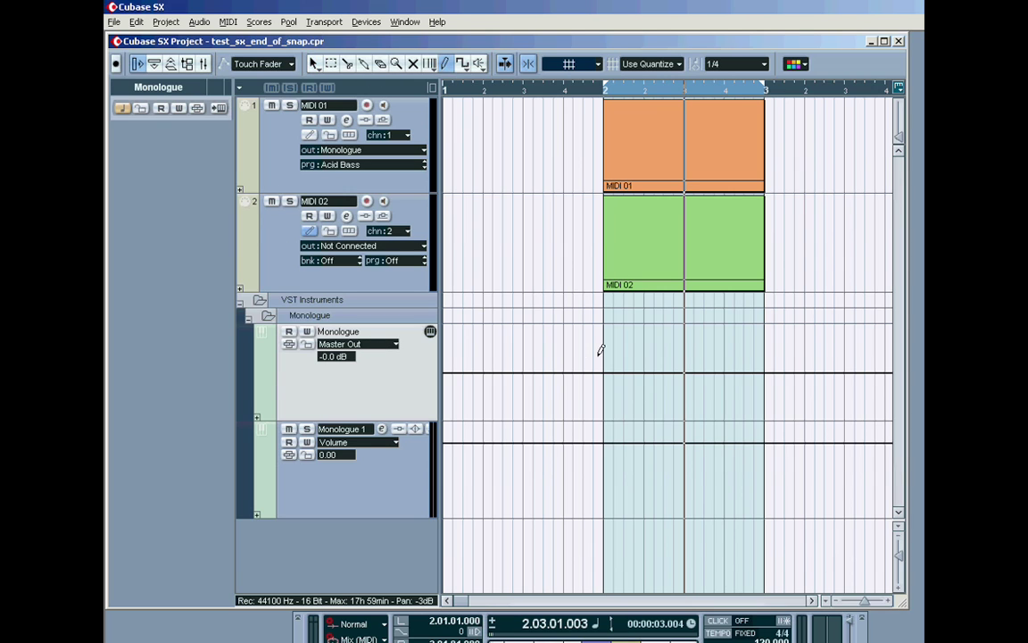
{"action": "mouse_move", "coordinate": [619, 373]}
{"action": "left_mouse_down"}
{"action": "mouse_move", "coordinate": [709, 372]}
{"action": "mouse_move", "coordinate": [708, 394]}
{"action": "mouse_move", "coordinate": [662, 373]}
{"action": "mouse_move", "coordinate": [658, 405]}
{"action": "left_mouse_up"}
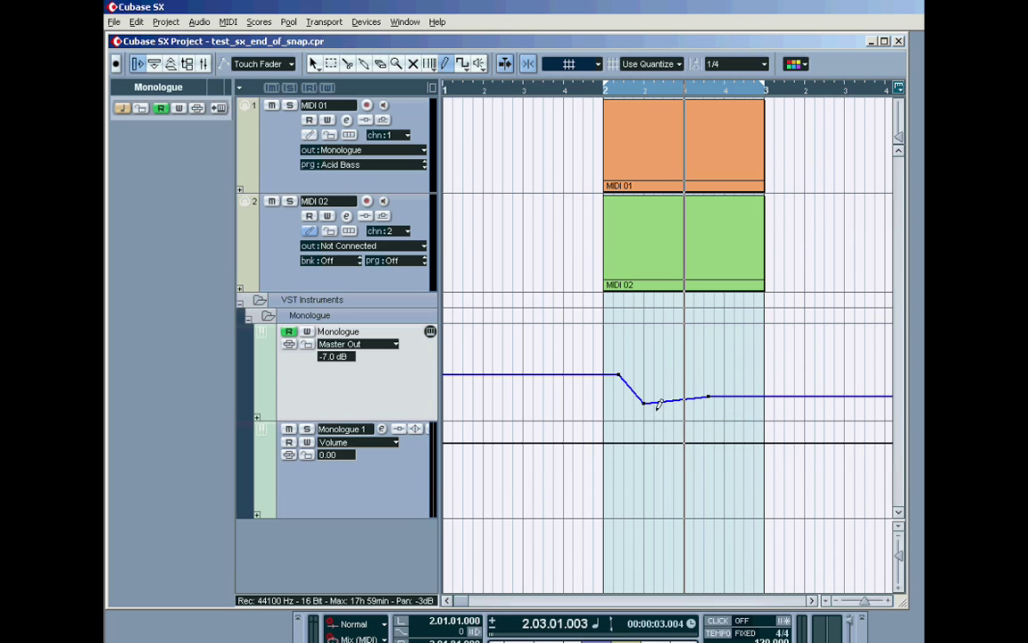
{"action": "left_click", "coordinate": [313, 63]}
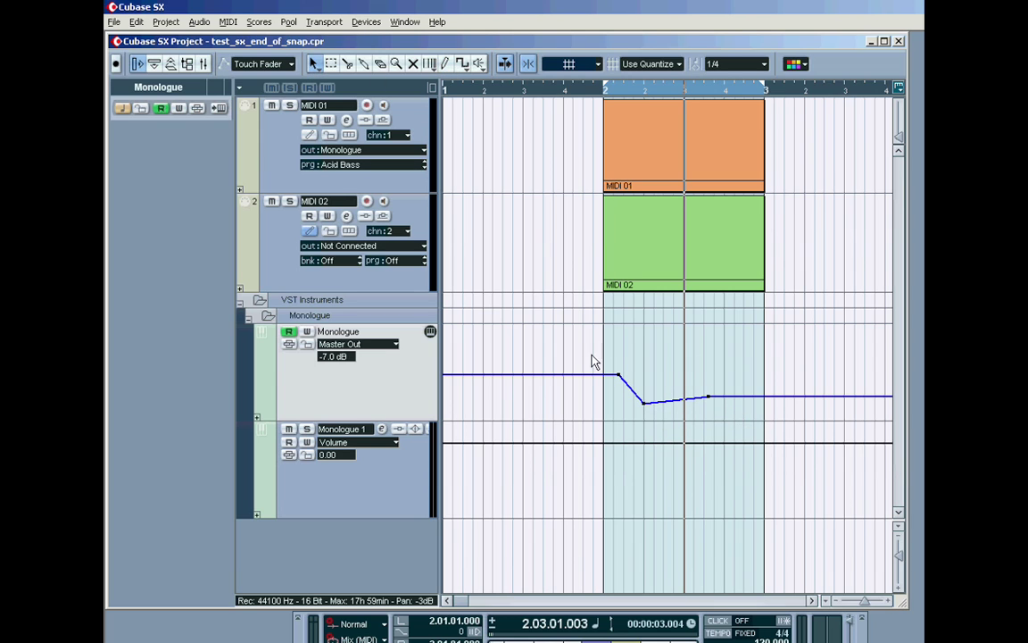
{"action": "left_click_drag", "start_coordinate": [591, 348], "coordinate": [766, 423]}
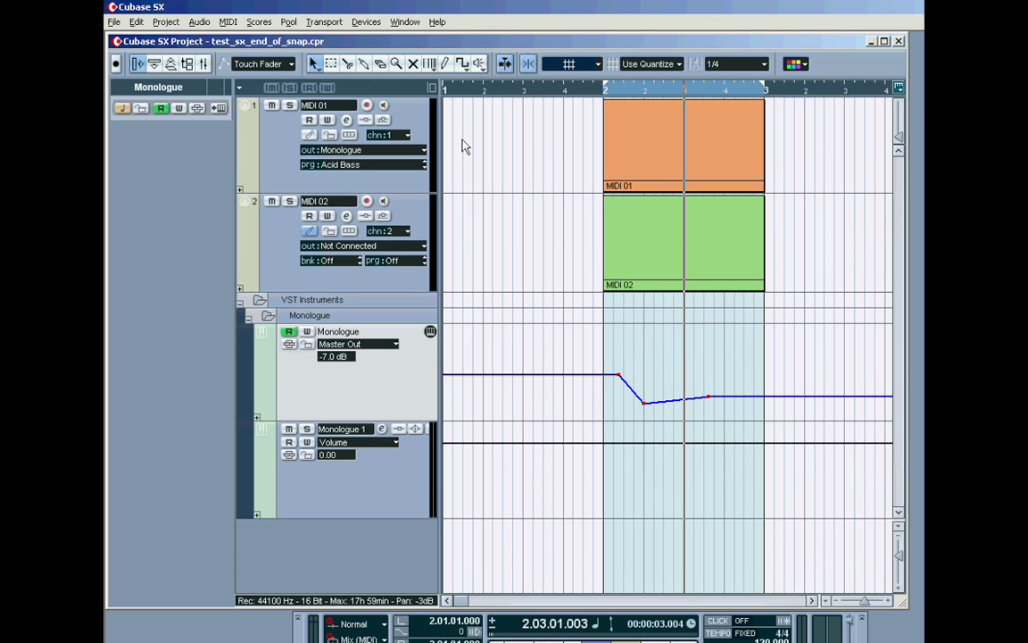
{"action": "left_click", "coordinate": [381, 63]}
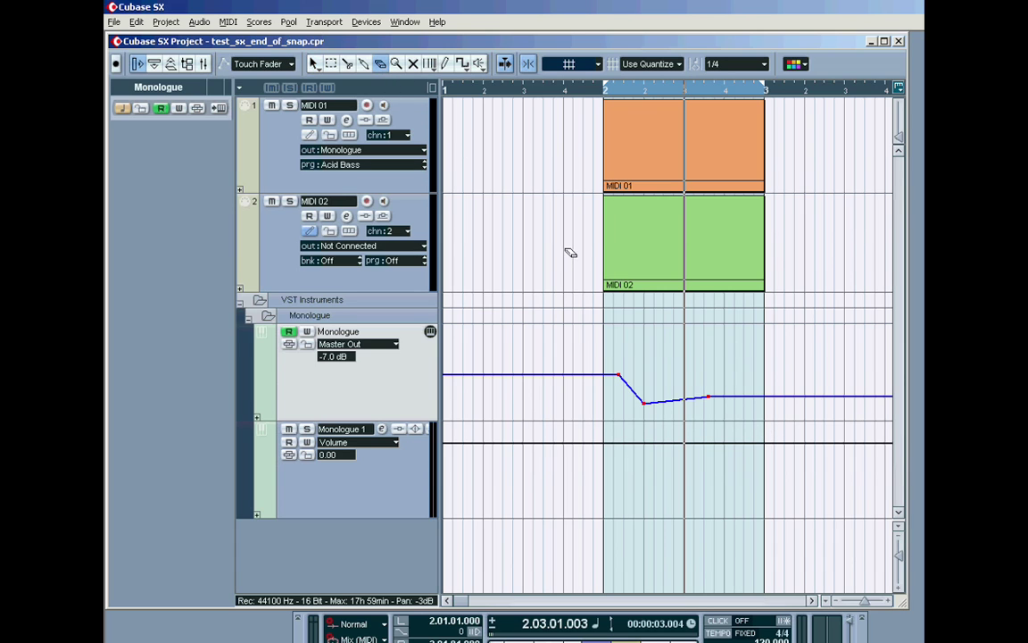
{"action": "left_click", "coordinate": [711, 400]}
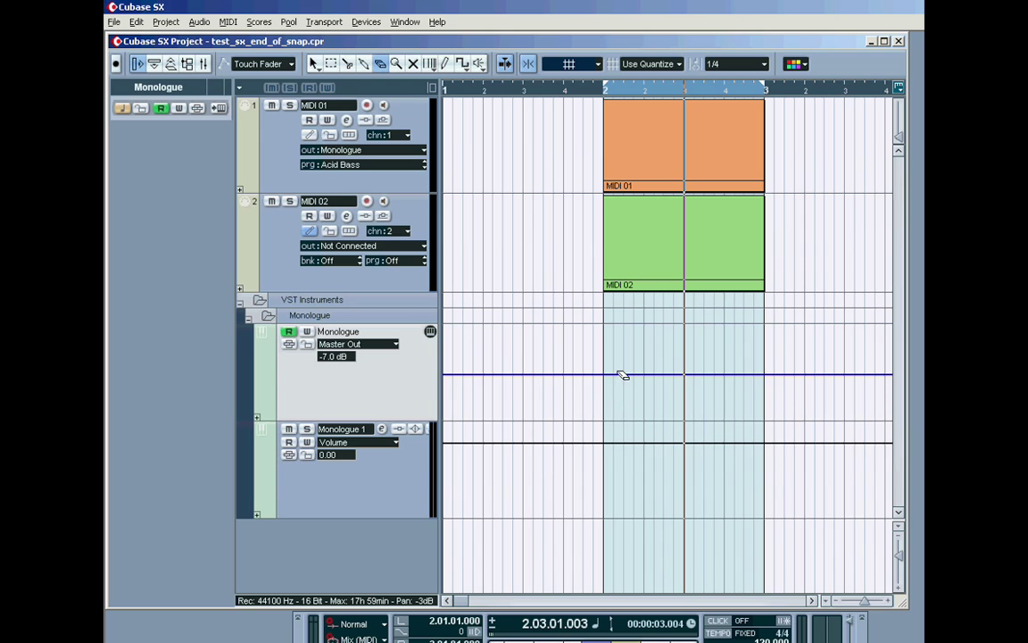
Step: Collapse the VST Instruments folder, erase the MIDI 01 part, then Undo Delete
{"action": "left_click", "coordinate": [240, 305]}
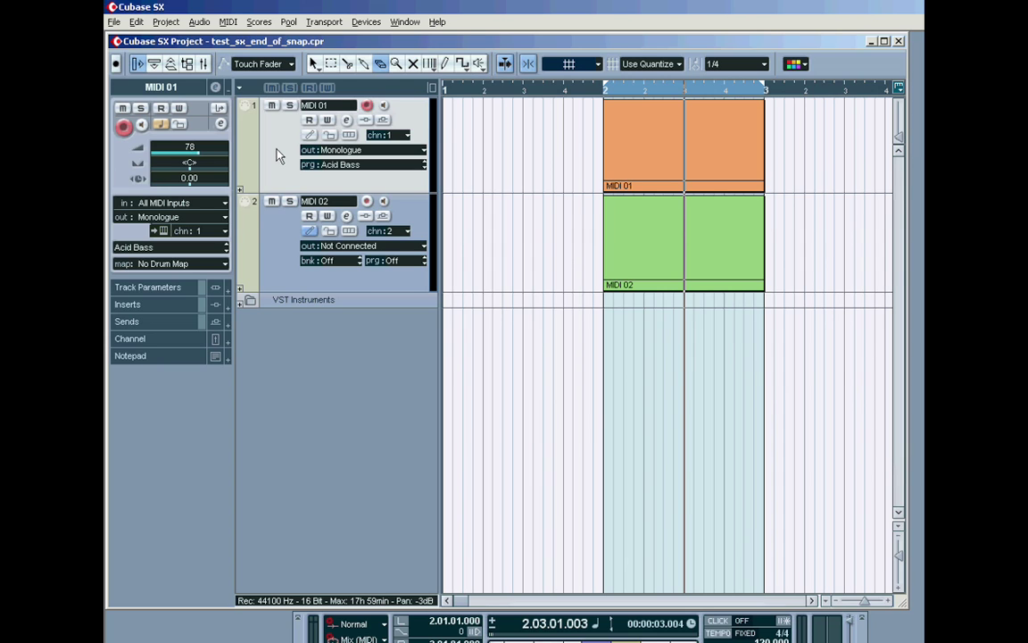
{"action": "left_click", "coordinate": [656, 145]}
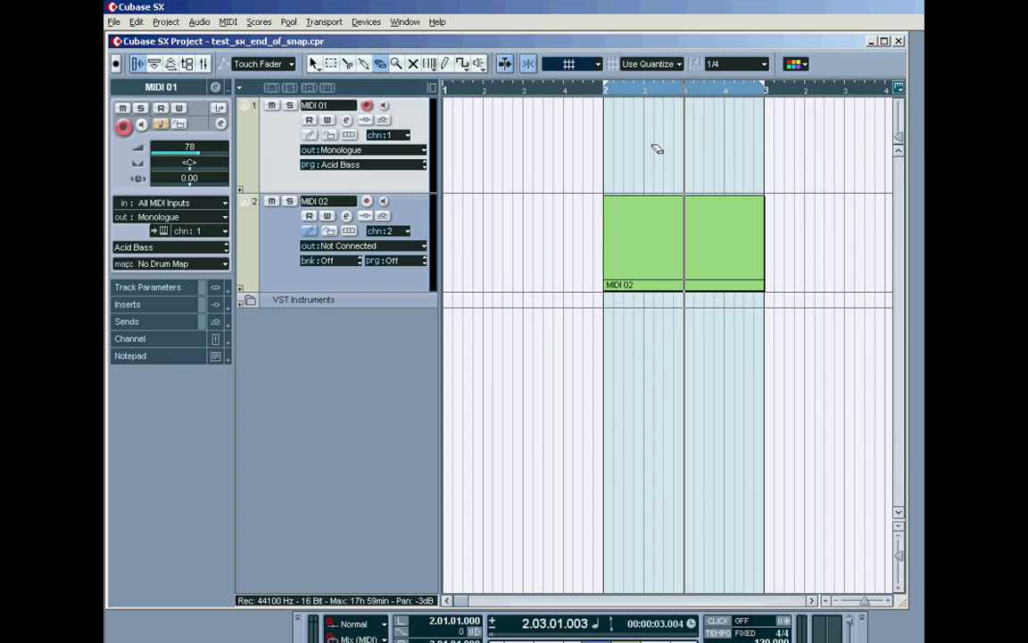
{"action": "left_click", "coordinate": [134, 22]}
{"action": "left_click", "coordinate": [136, 35]}
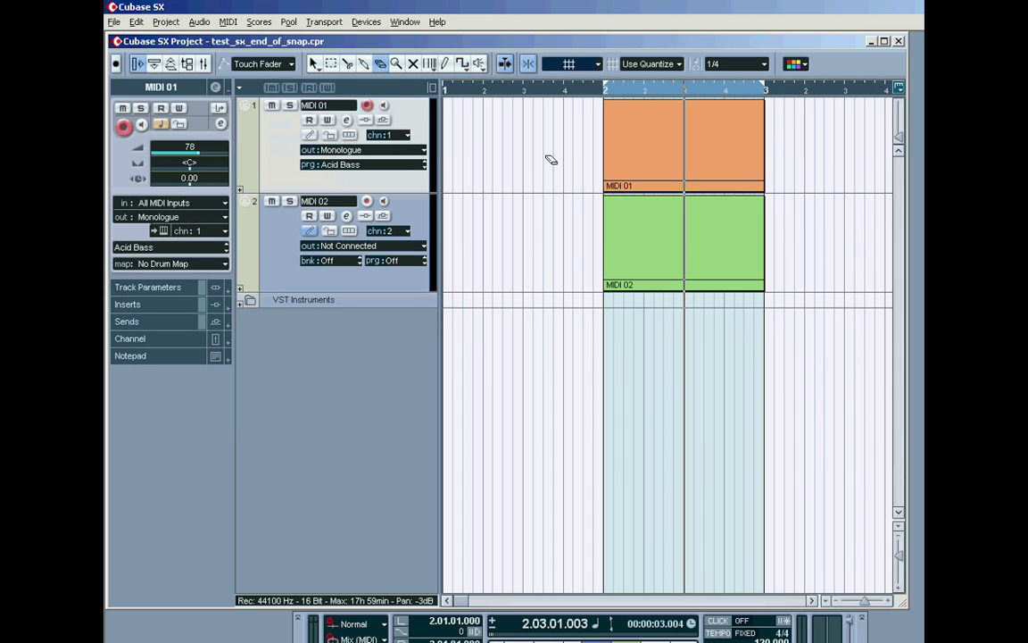
Step: Keep the MIDI 01 part at bar 2 and route track 1's output to Monologue
{"action": "left_click", "coordinate": [313, 64]}
{"action": "left_click", "coordinate": [672, 143]}
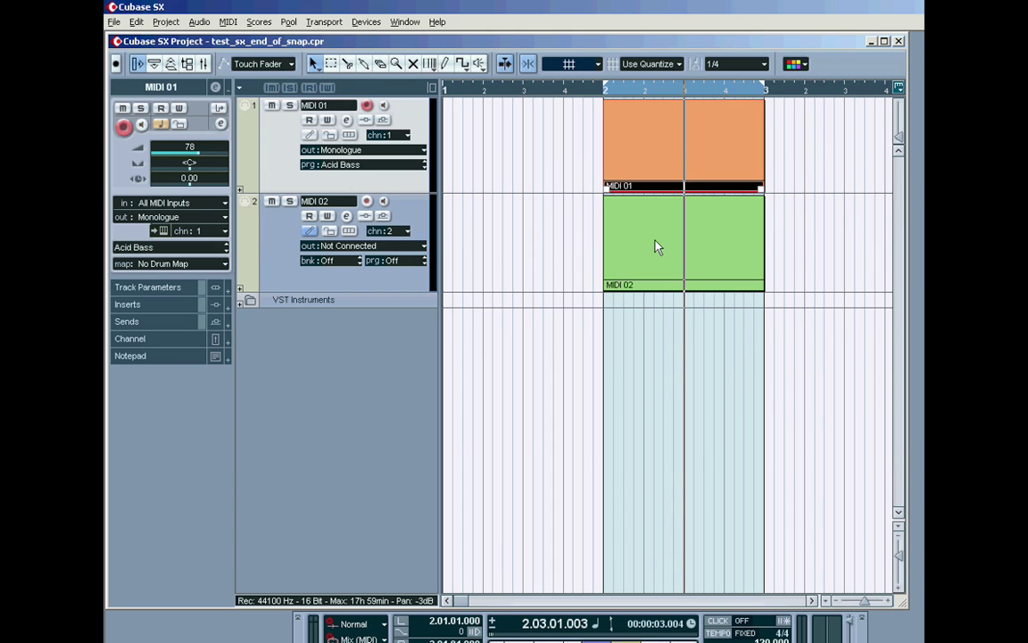
{"action": "left_click", "coordinate": [656, 247]}
{"action": "left_click", "coordinate": [652, 158]}
{"action": "left_click", "coordinate": [652, 237]}
{"action": "left_click", "coordinate": [646, 187]}
{"action": "left_click", "coordinate": [646, 202]}
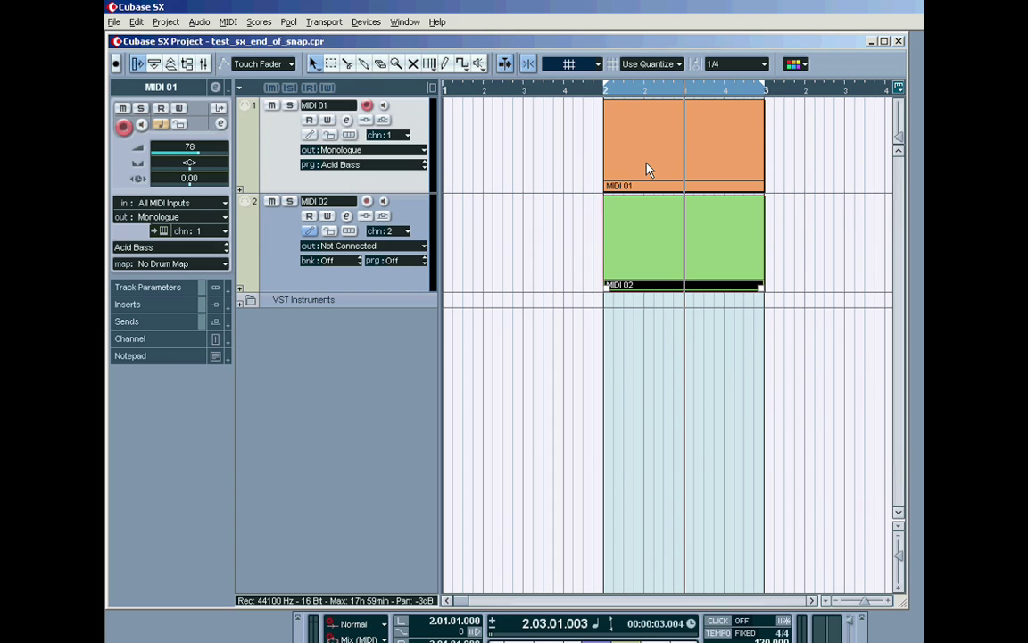
{"action": "mouse_move", "coordinate": [649, 170]}
{"action": "left_mouse_down"}
{"action": "mouse_move", "coordinate": [581, 168]}
{"action": "mouse_move", "coordinate": [686, 167]}
{"action": "mouse_move", "coordinate": [652, 170]}
{"action": "left_mouse_up"}
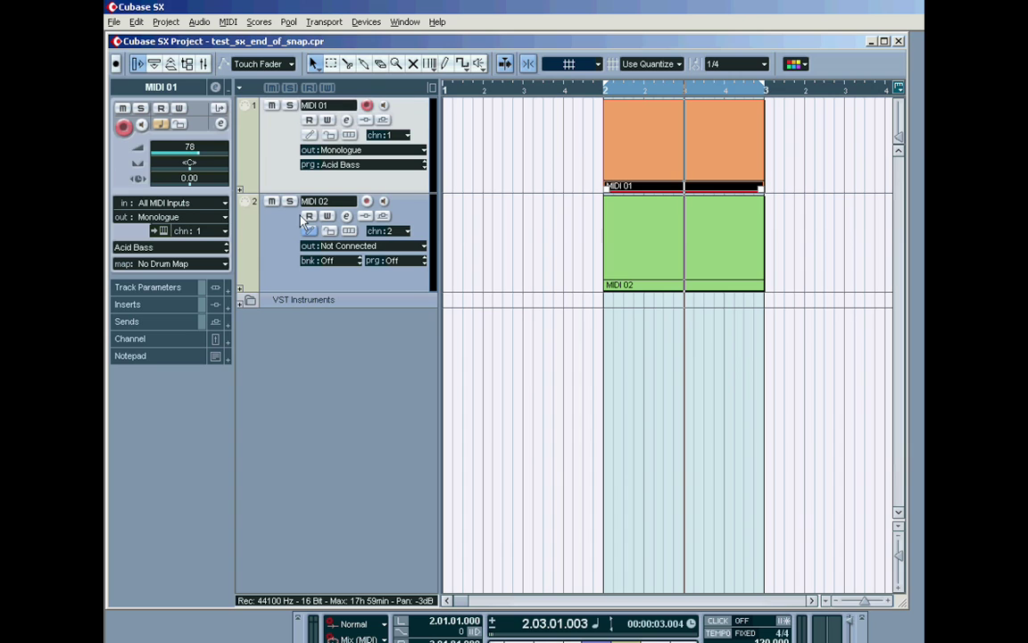
{"action": "left_click", "coordinate": [346, 152]}
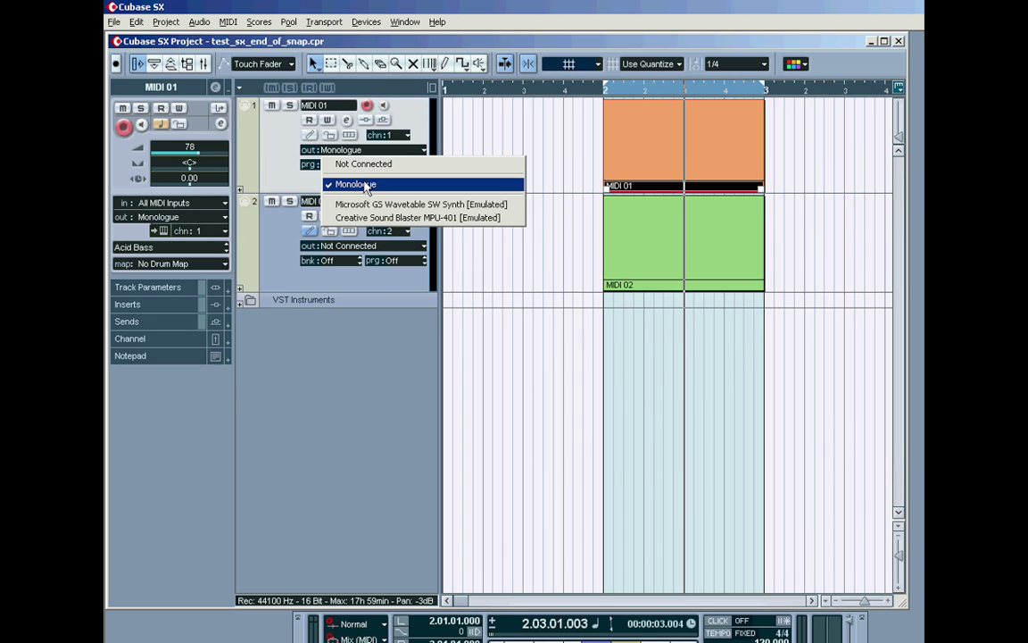
{"action": "left_click", "coordinate": [366, 187]}
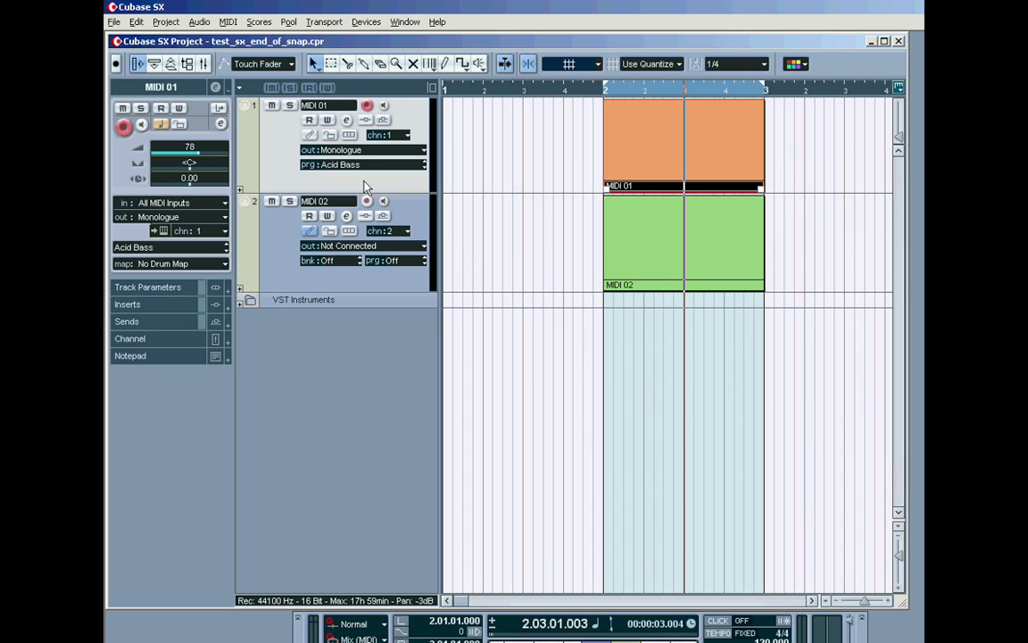
Step: Open the empty MIDI 01 part in the Key Editor and switch Snap off
{"action": "double_click", "coordinate": [660, 157]}
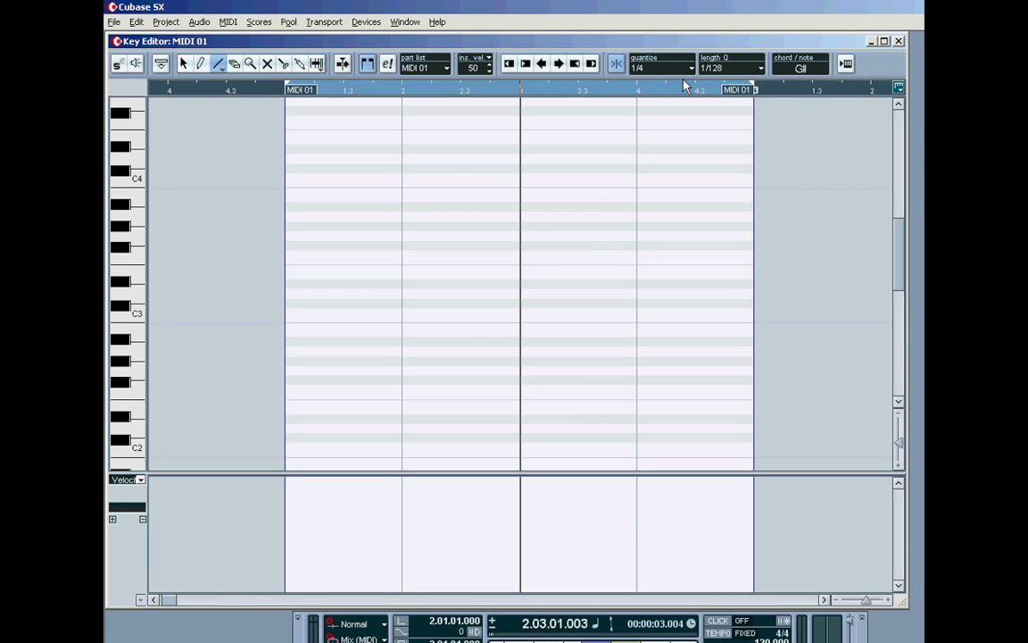
{"action": "left_click", "coordinate": [616, 65]}
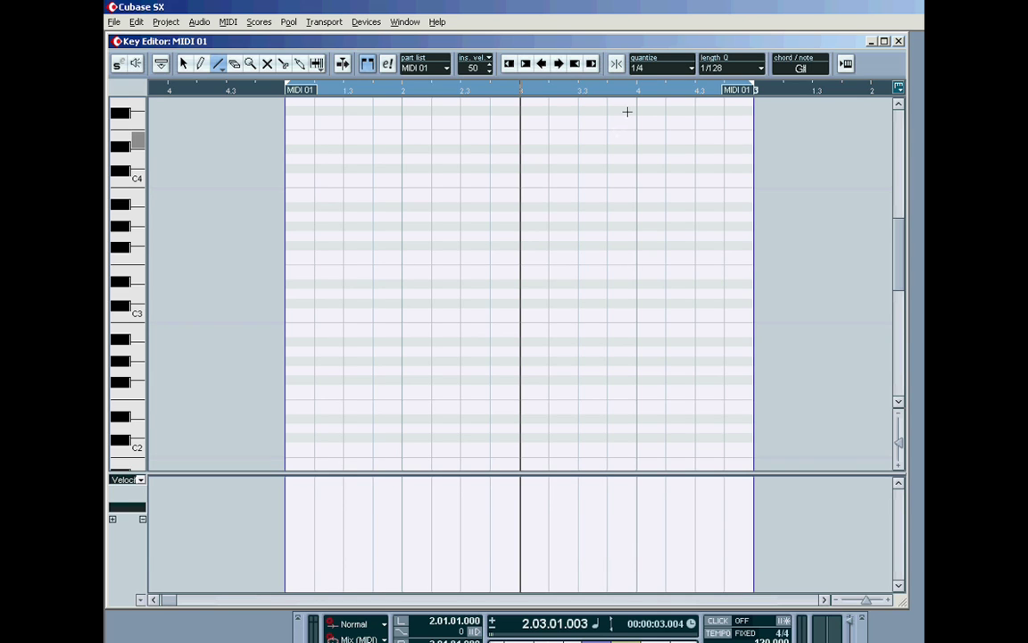
Step: Draw an unsnapped G3 note in MIDI 01, then lengthen it to end past beat 3 of bar 2
{"action": "left_click", "coordinate": [200, 65]}
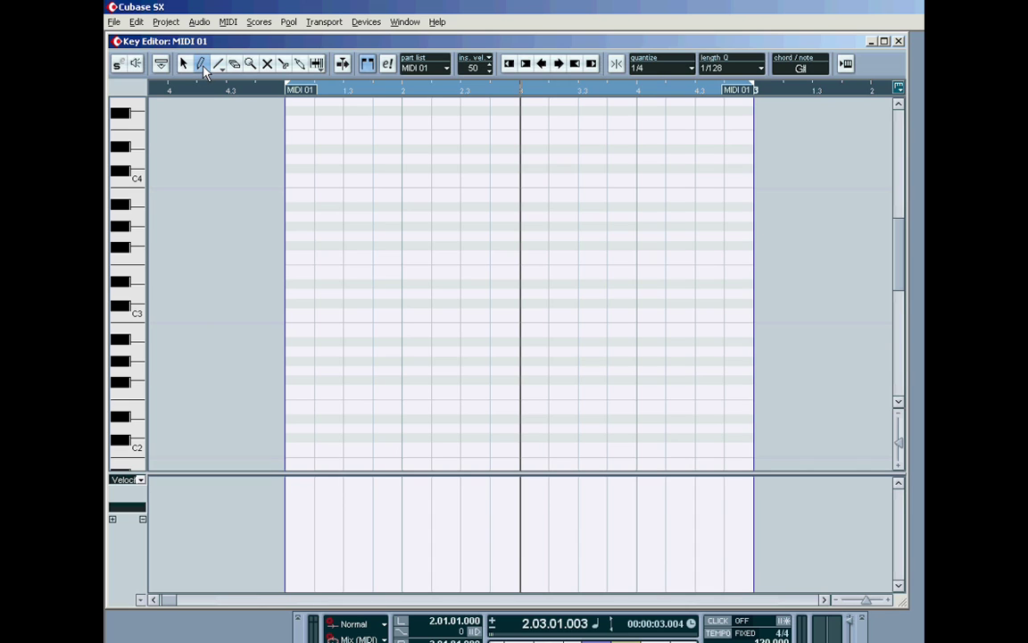
{"action": "left_click", "coordinate": [333, 234]}
{"action": "mouse_move", "coordinate": [340, 234]}
{"action": "left_mouse_down"}
{"action": "mouse_move", "coordinate": [710, 234]}
{"action": "mouse_move", "coordinate": [427, 232]}
{"action": "mouse_move", "coordinate": [683, 232]}
{"action": "mouse_move", "coordinate": [443, 230]}
{"action": "mouse_move", "coordinate": [456, 229]}
{"action": "left_mouse_up"}
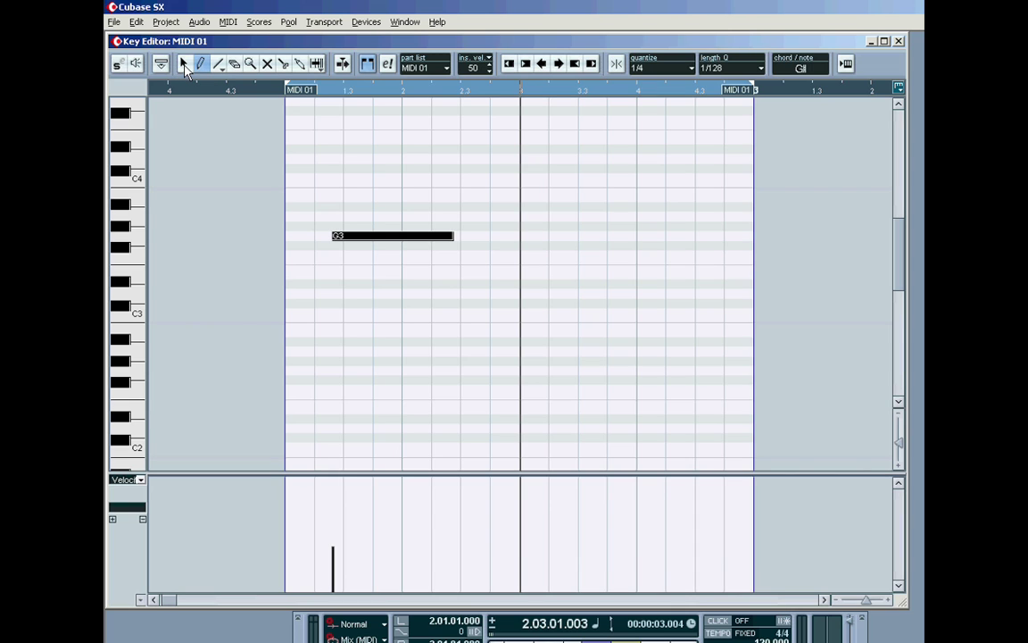
{"action": "left_click", "coordinate": [184, 65]}
{"action": "left_click_drag", "start_coordinate": [453, 237], "coordinate": [582, 259]}
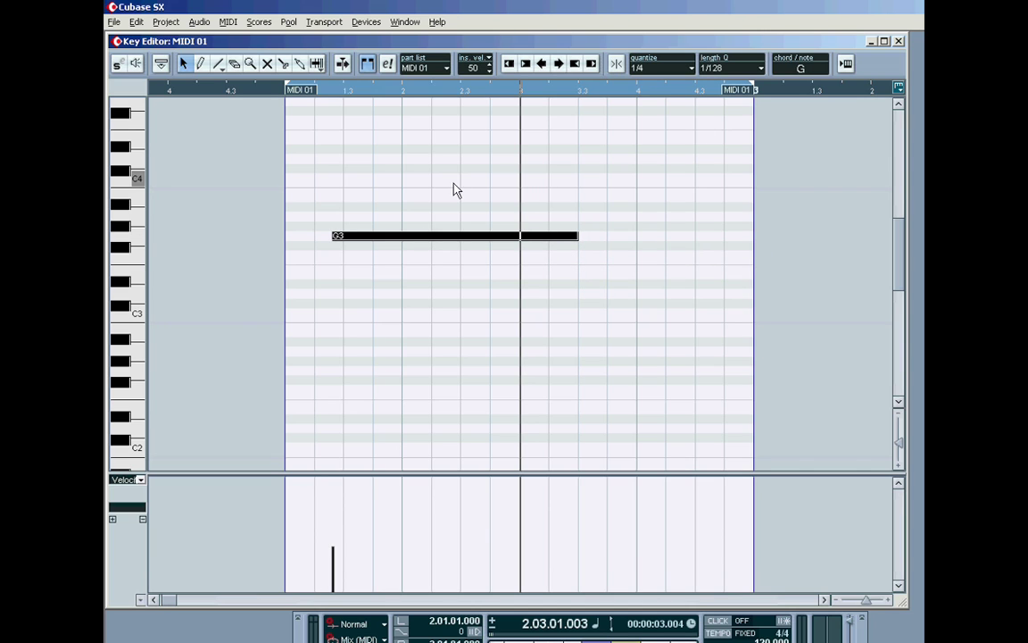
Step: Erase the long G3 note, re-enable Snap, and draw a short G3 note at the start of bar 2
{"action": "left_click", "coordinate": [234, 63]}
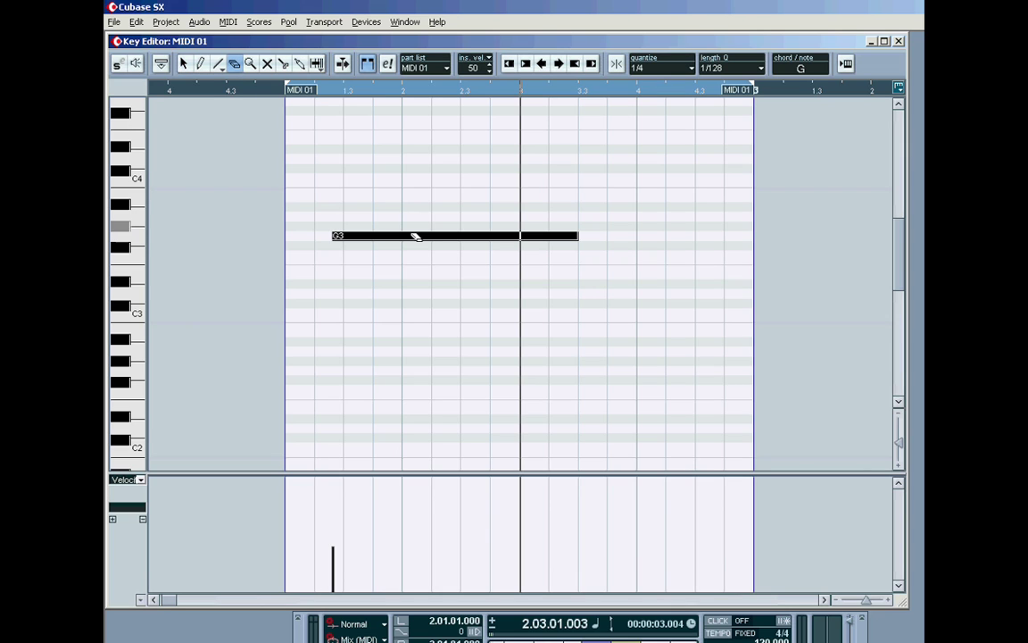
{"action": "left_click", "coordinate": [415, 236]}
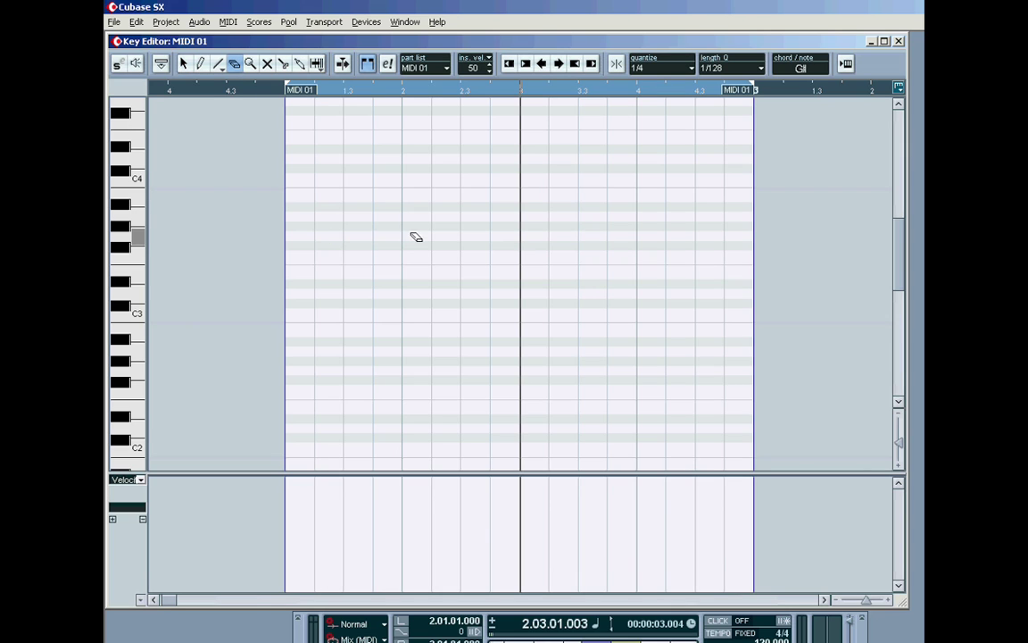
{"action": "left_click", "coordinate": [616, 63]}
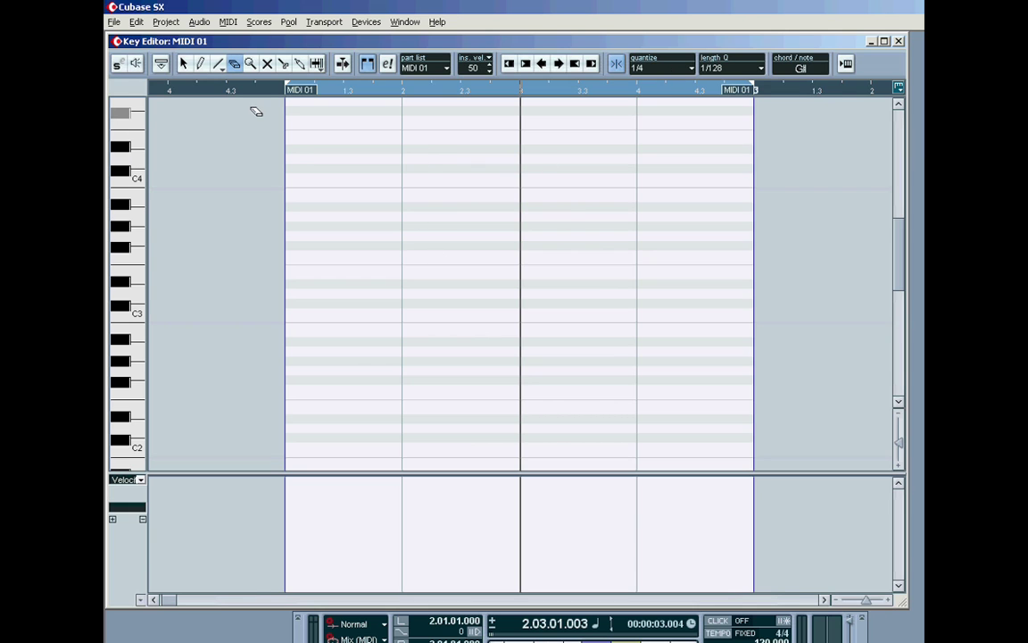
{"action": "left_click", "coordinate": [201, 65]}
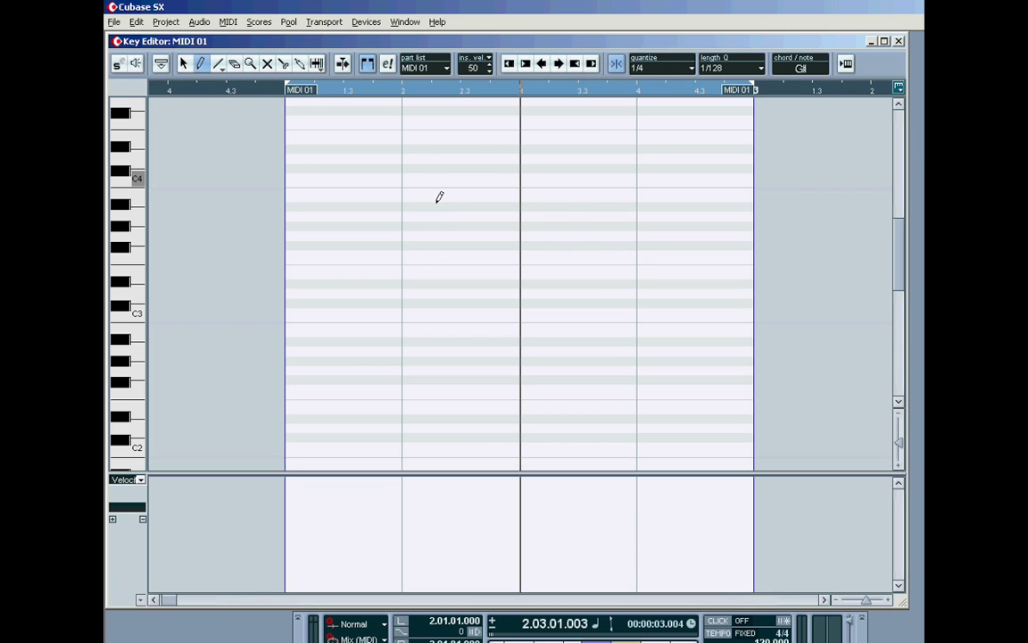
{"action": "left_click", "coordinate": [477, 235]}
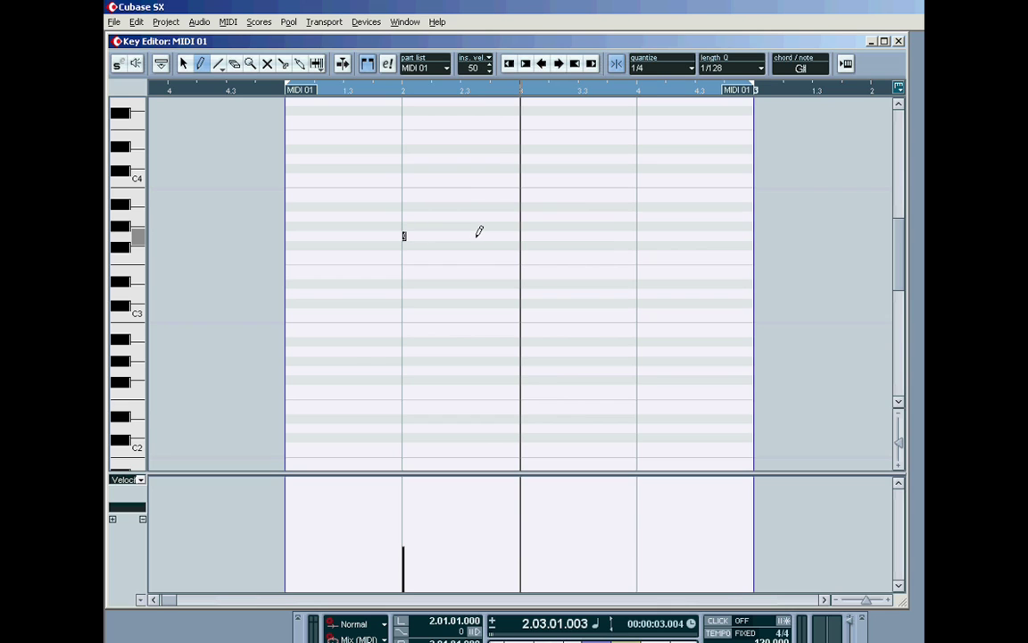
Step: Set Length Quantize to 1/8 and erase the tiny note at the start of bar 2
{"action": "left_click", "coordinate": [761, 70]}
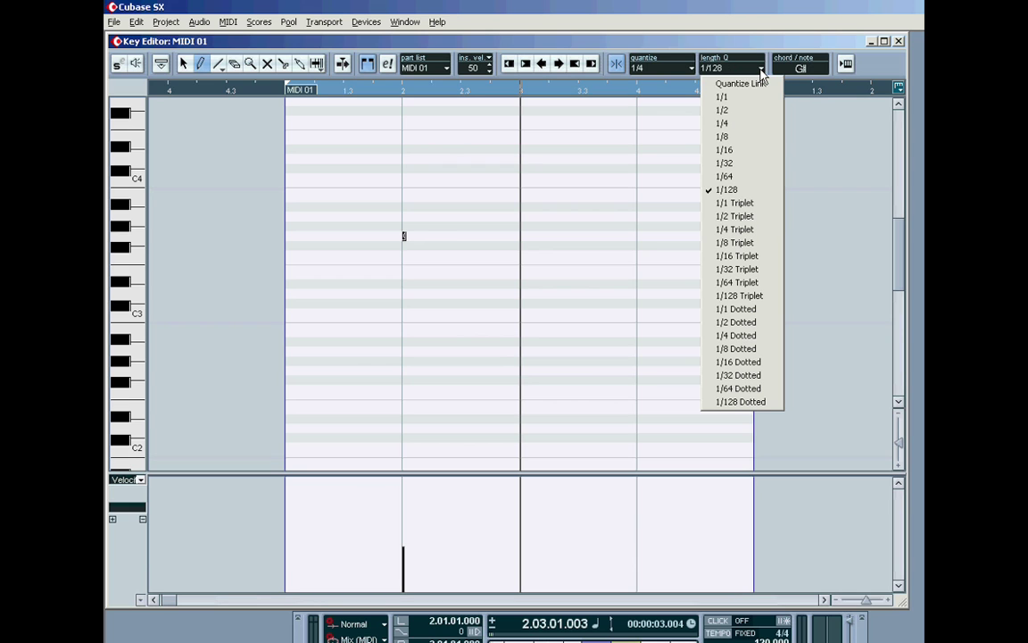
{"action": "left_click", "coordinate": [725, 138]}
{"action": "left_click", "coordinate": [234, 63]}
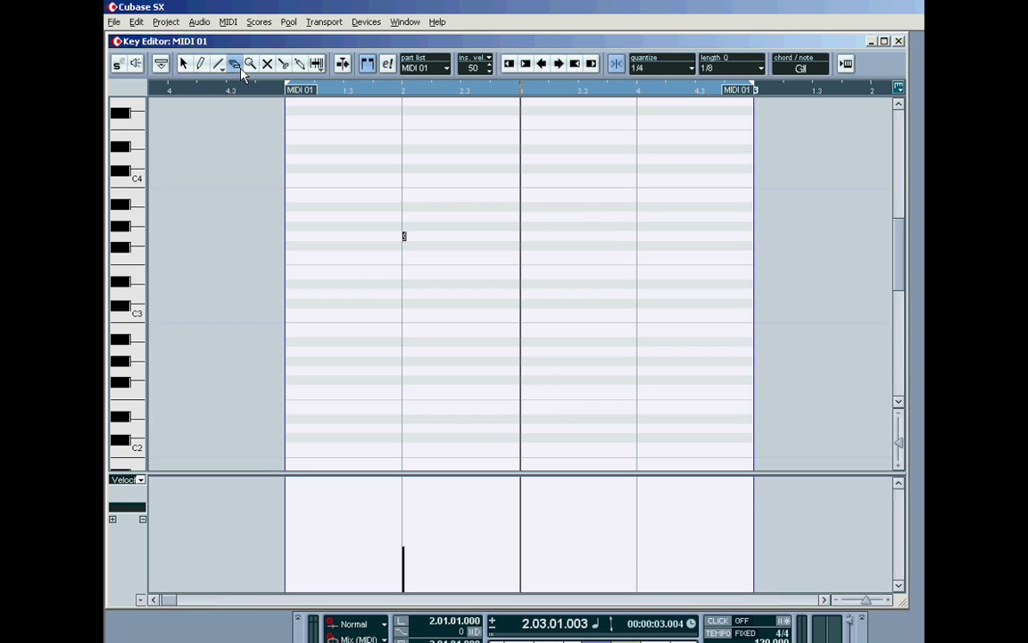
{"action": "left_click", "coordinate": [405, 236]}
Step: Draw a 1/8-long G3 note from the start of bar 2 and set the Quantize grid to 1/8
{"action": "left_click", "coordinate": [201, 64]}
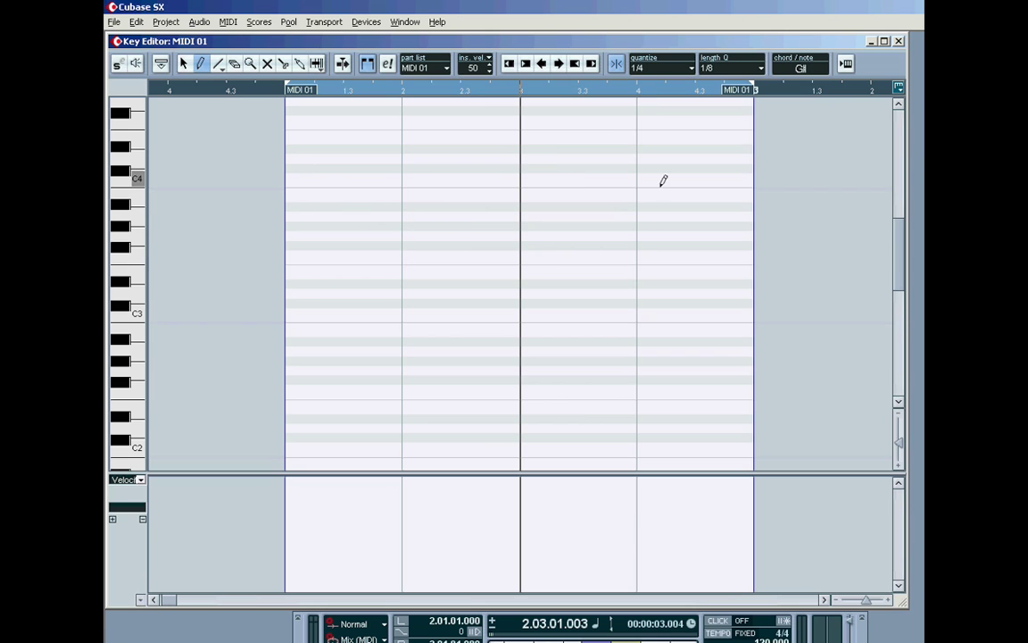
{"action": "left_click_drag", "start_coordinate": [419, 235], "coordinate": [457, 235]}
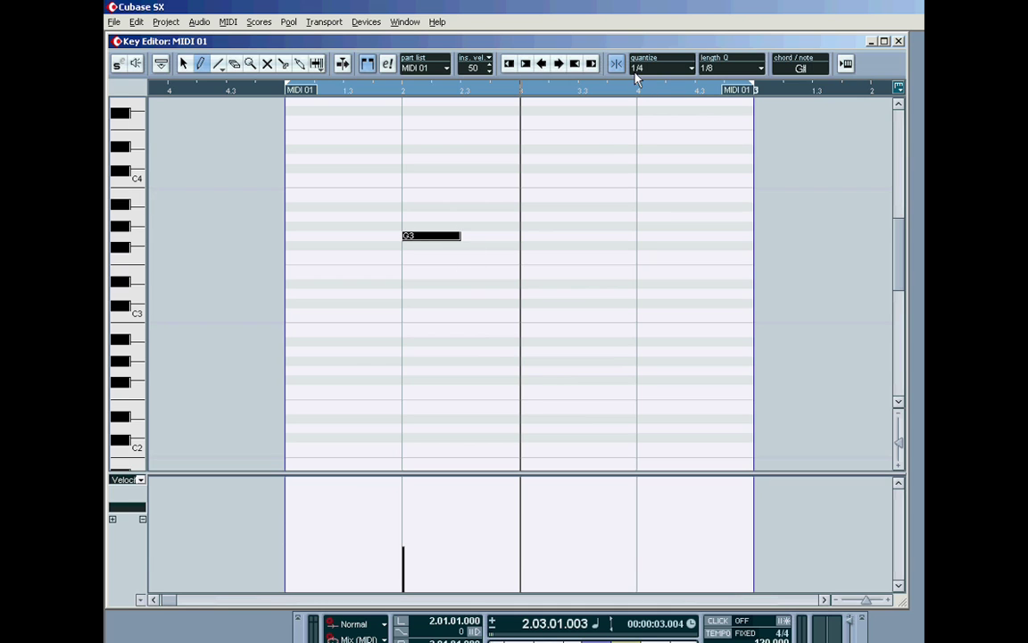
{"action": "left_click", "coordinate": [691, 71]}
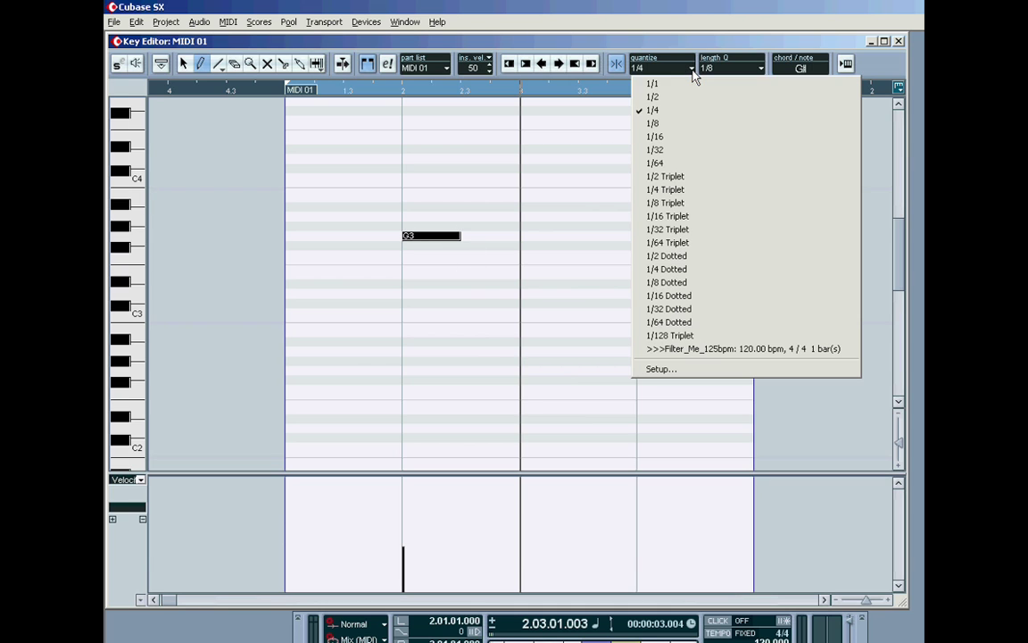
{"action": "left_click", "coordinate": [668, 125]}
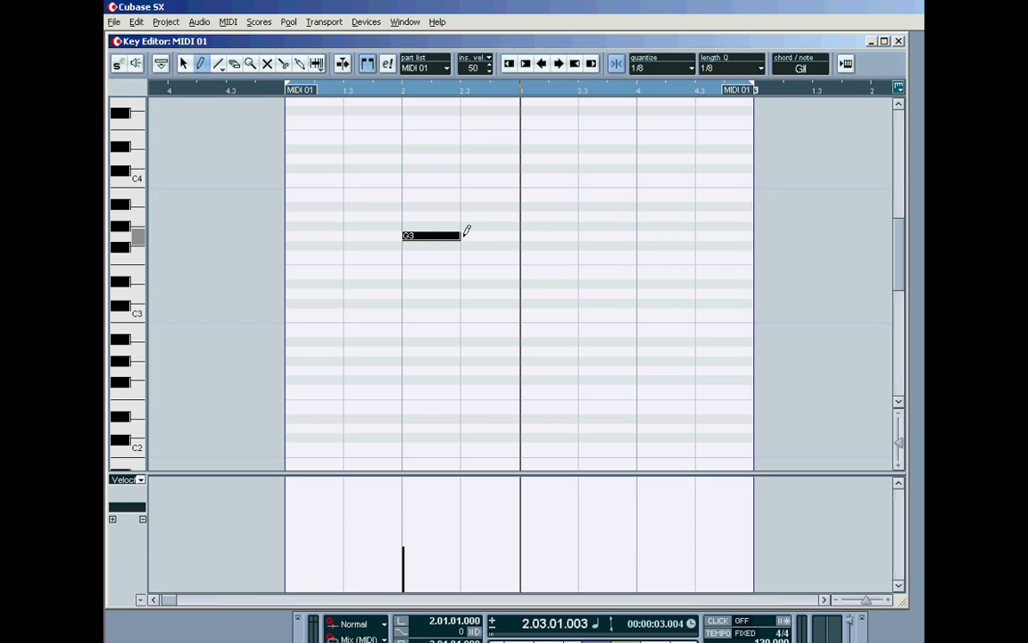